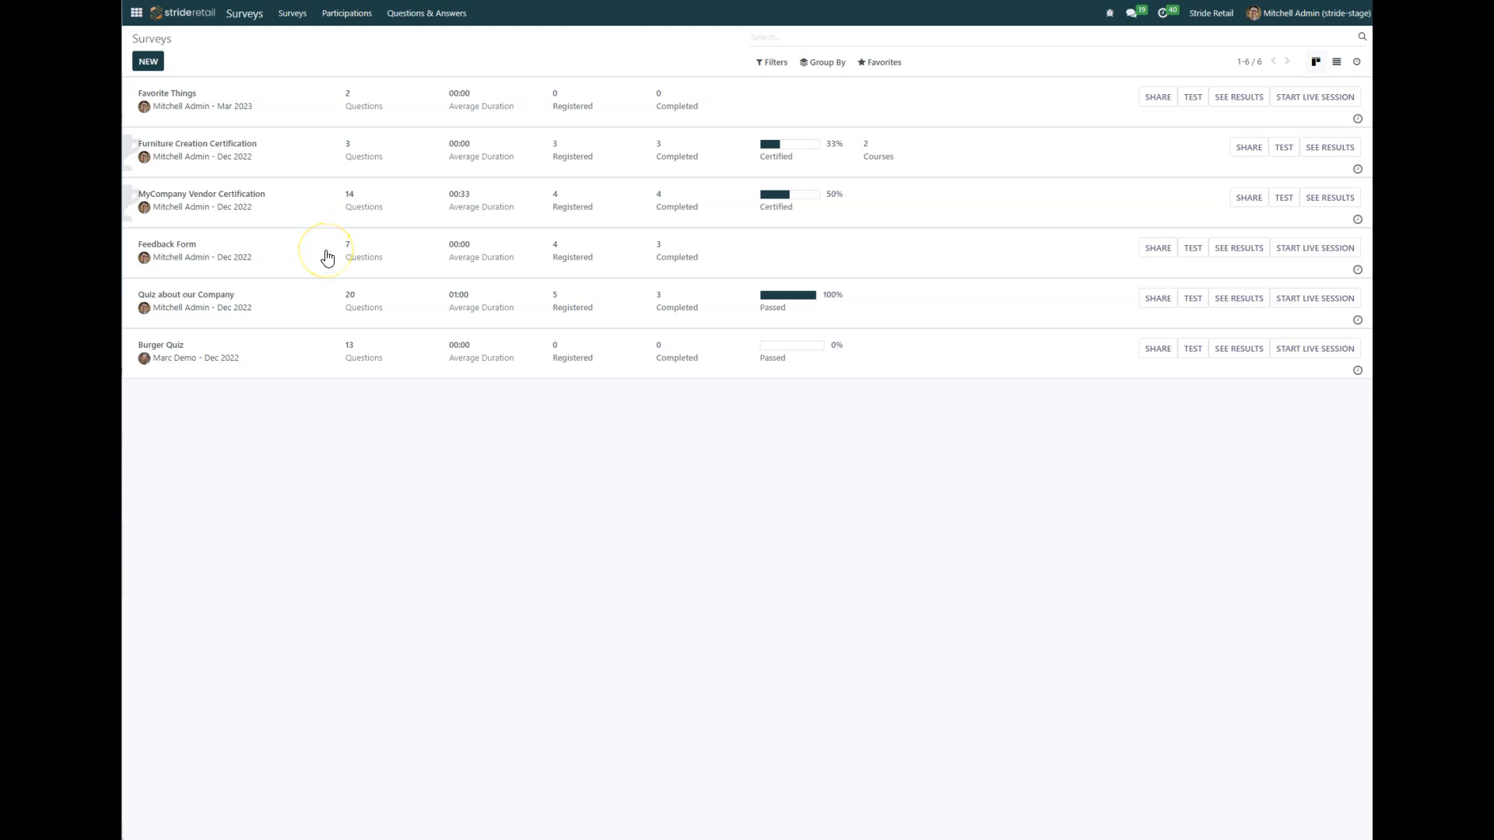
- Open the Favorite Things survey and show its pagination, scoring and participant options
click(244, 104)
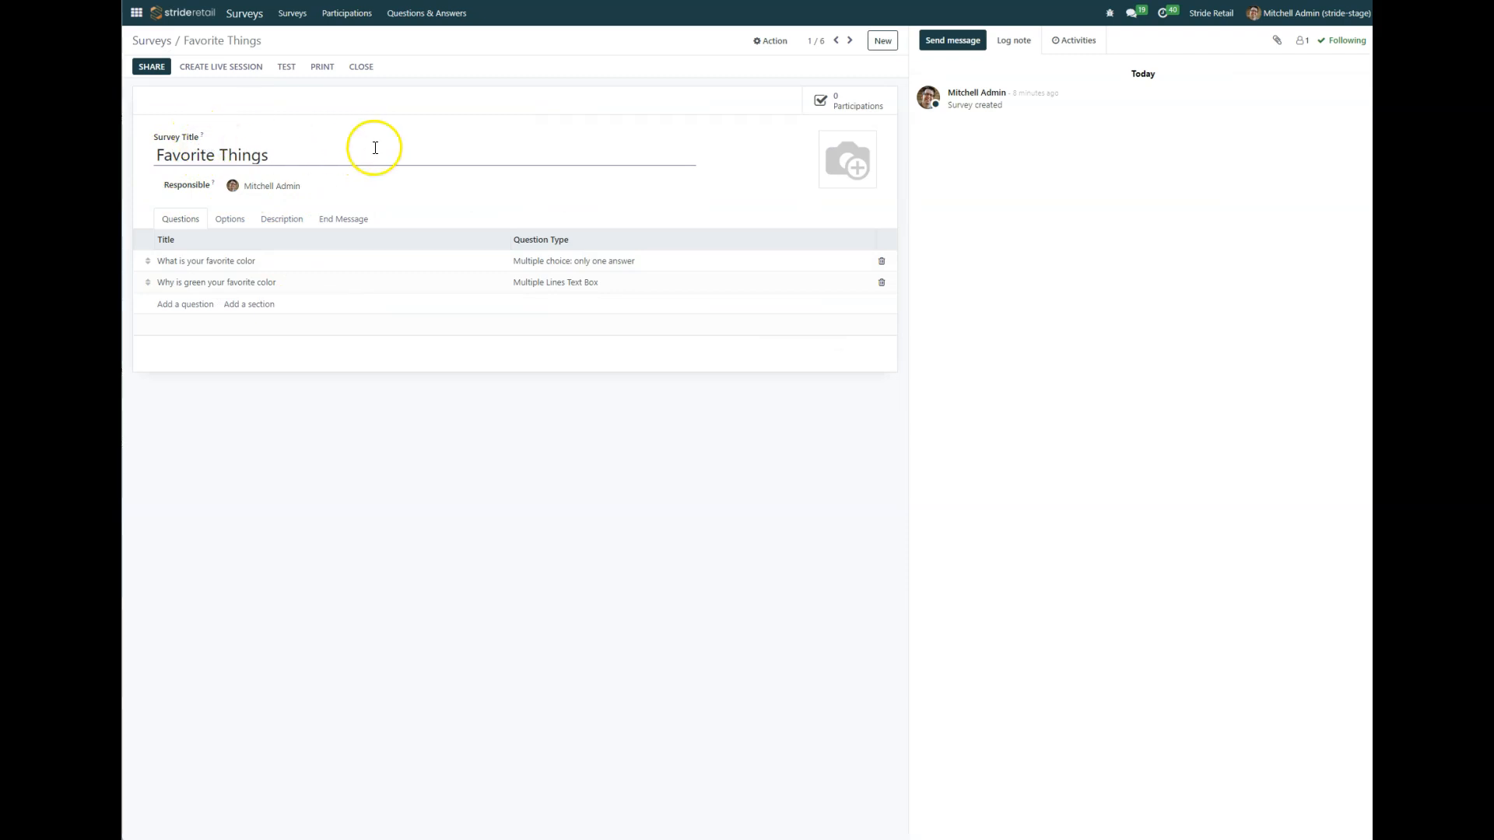
click(233, 156)
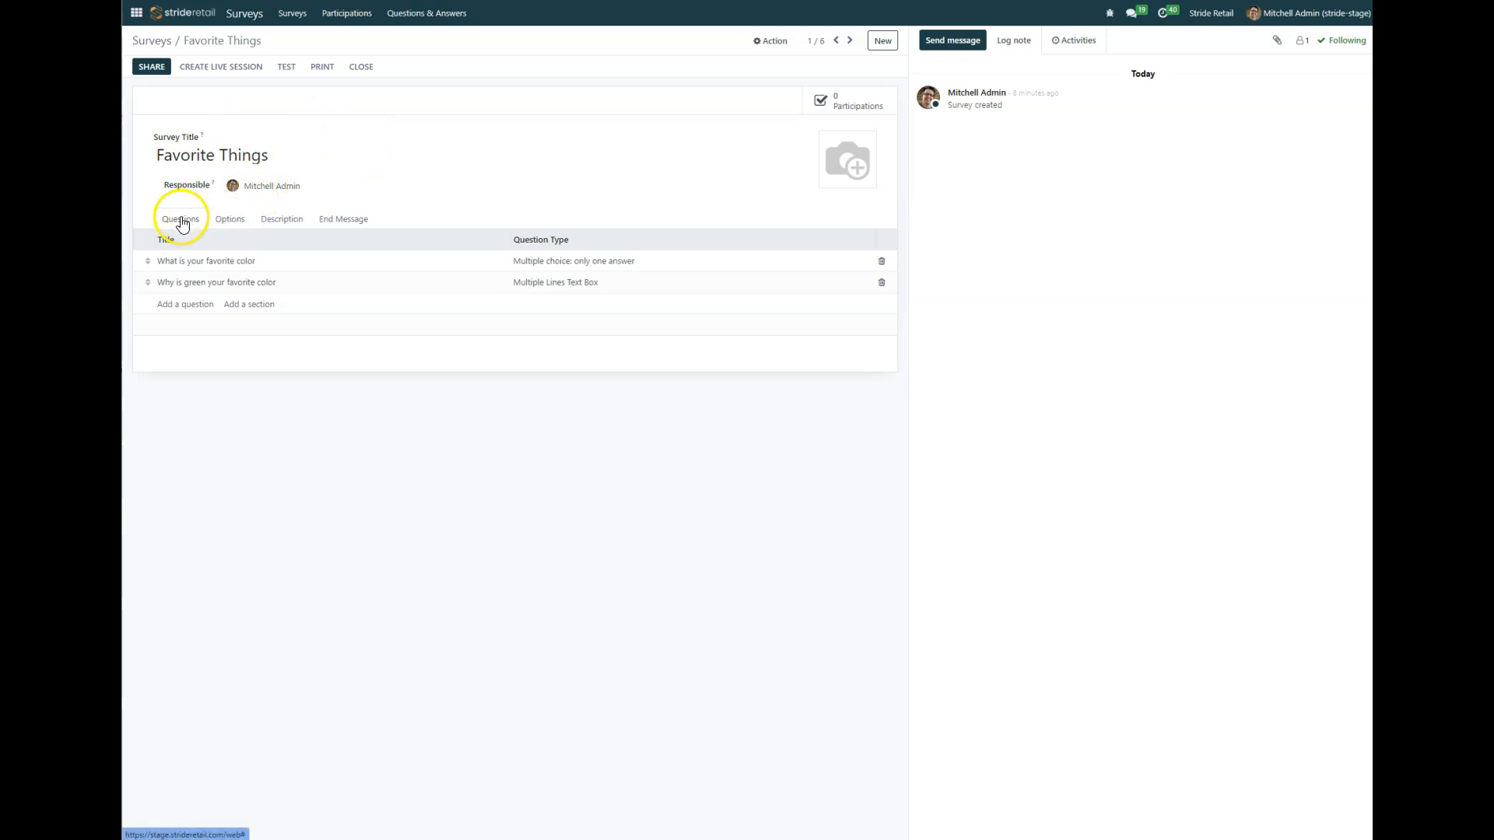
click(232, 218)
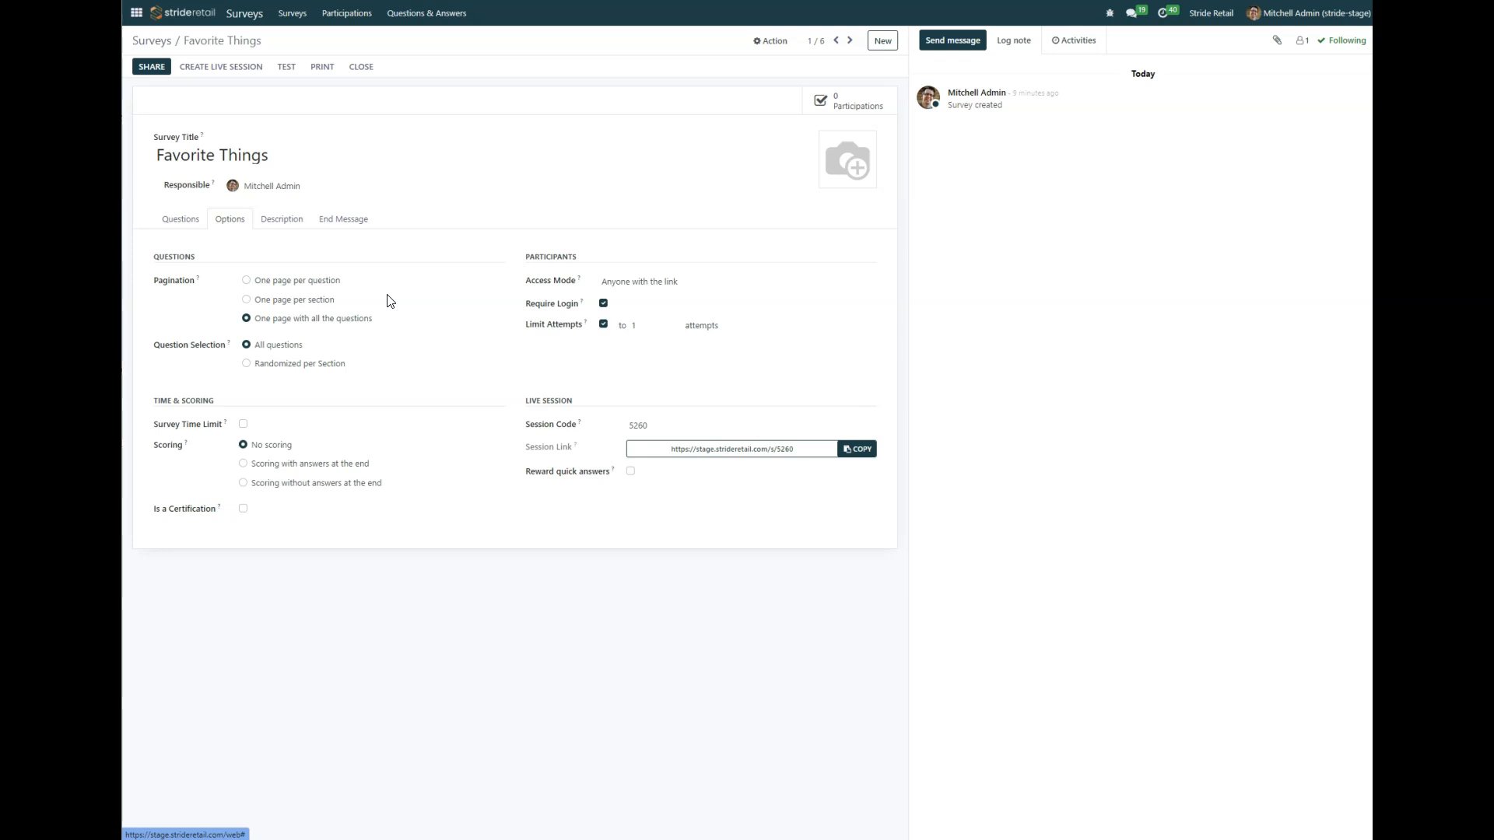
- Try the access mode Invited people only on the survey, and set it back to Anyone with the link
click(717, 282)
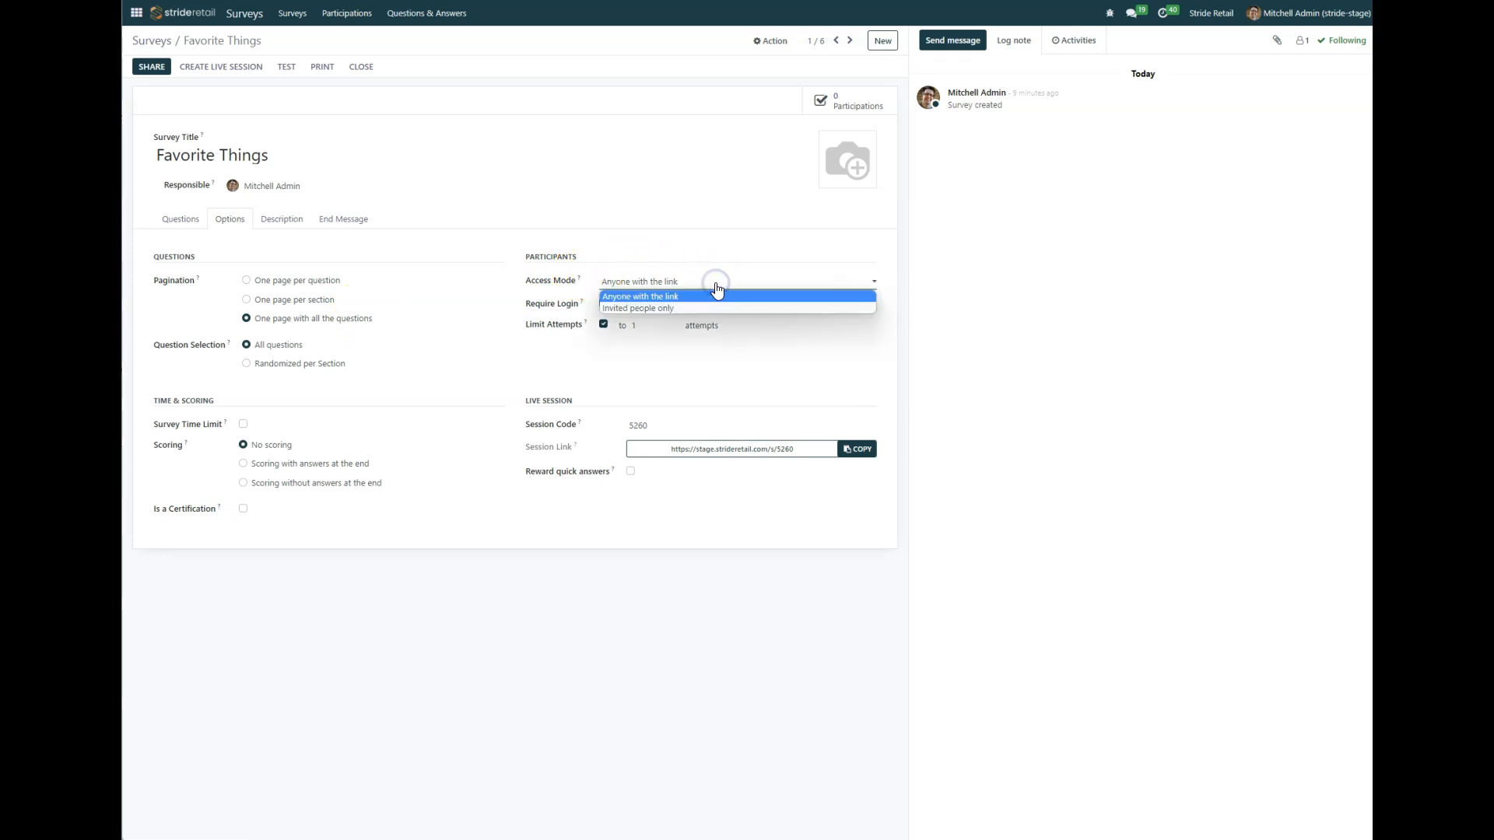
click(632, 308)
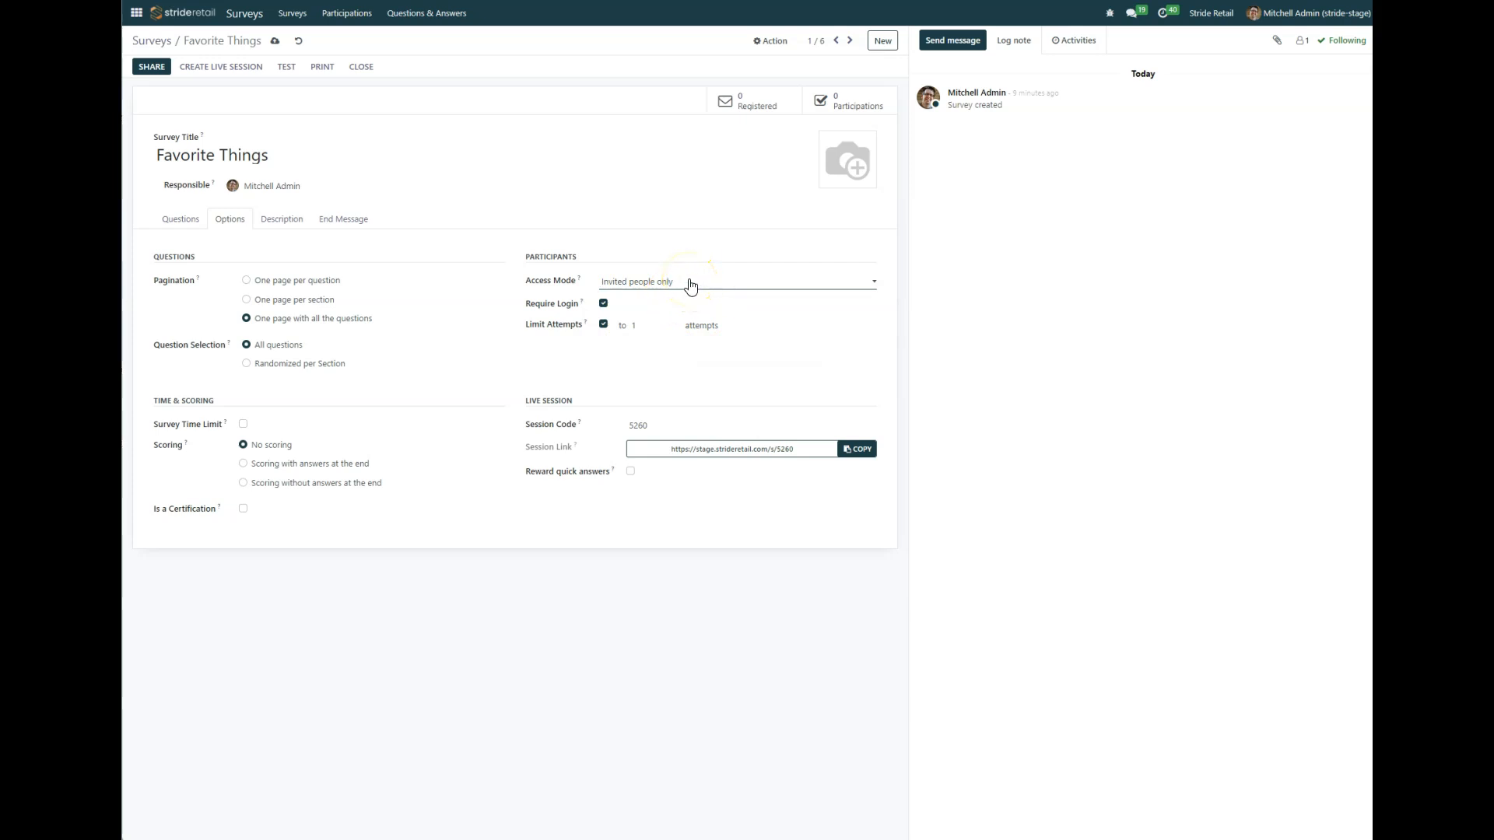
click(690, 286)
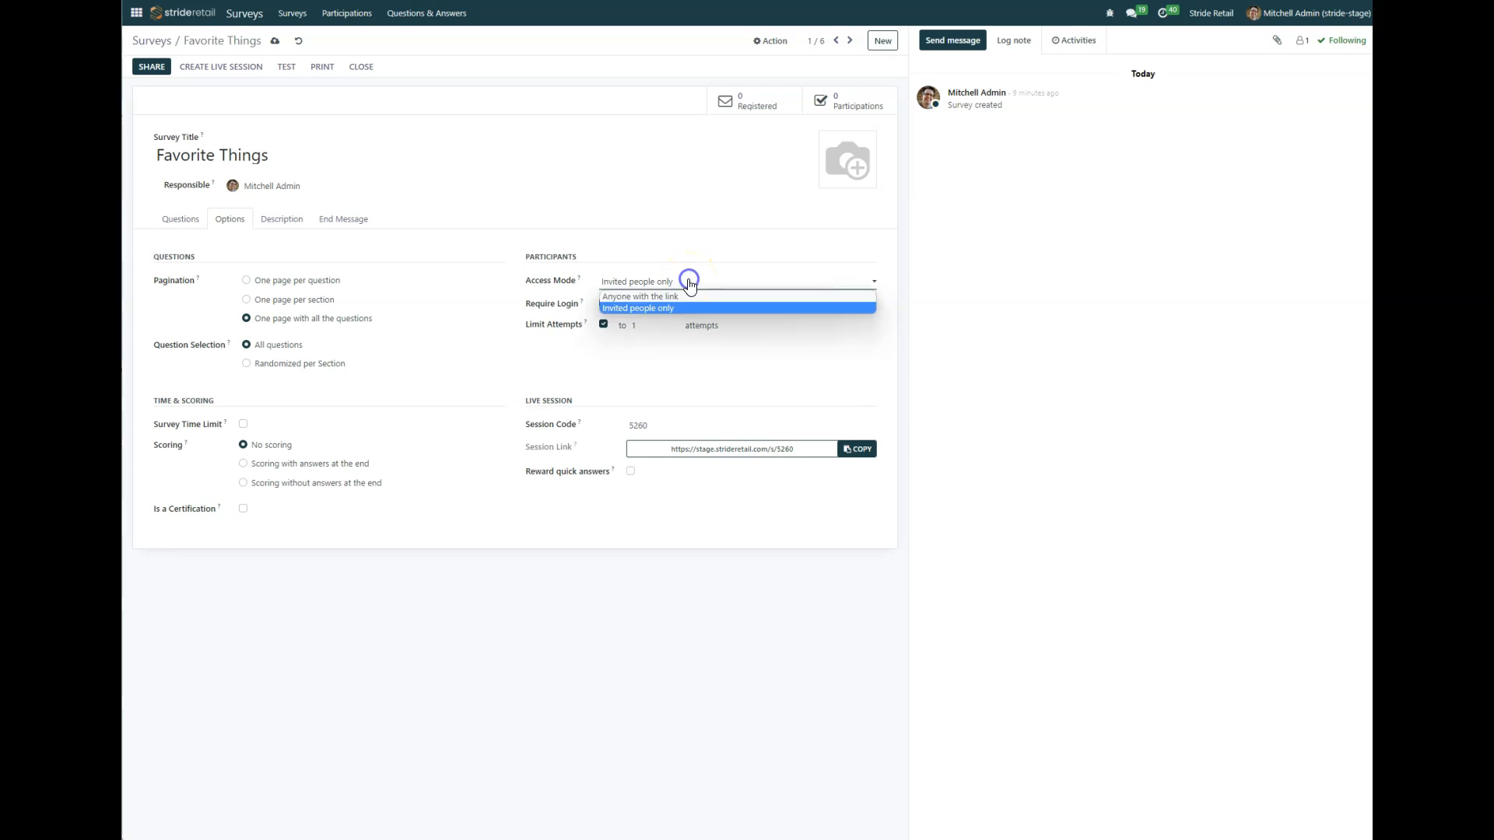
click(646, 292)
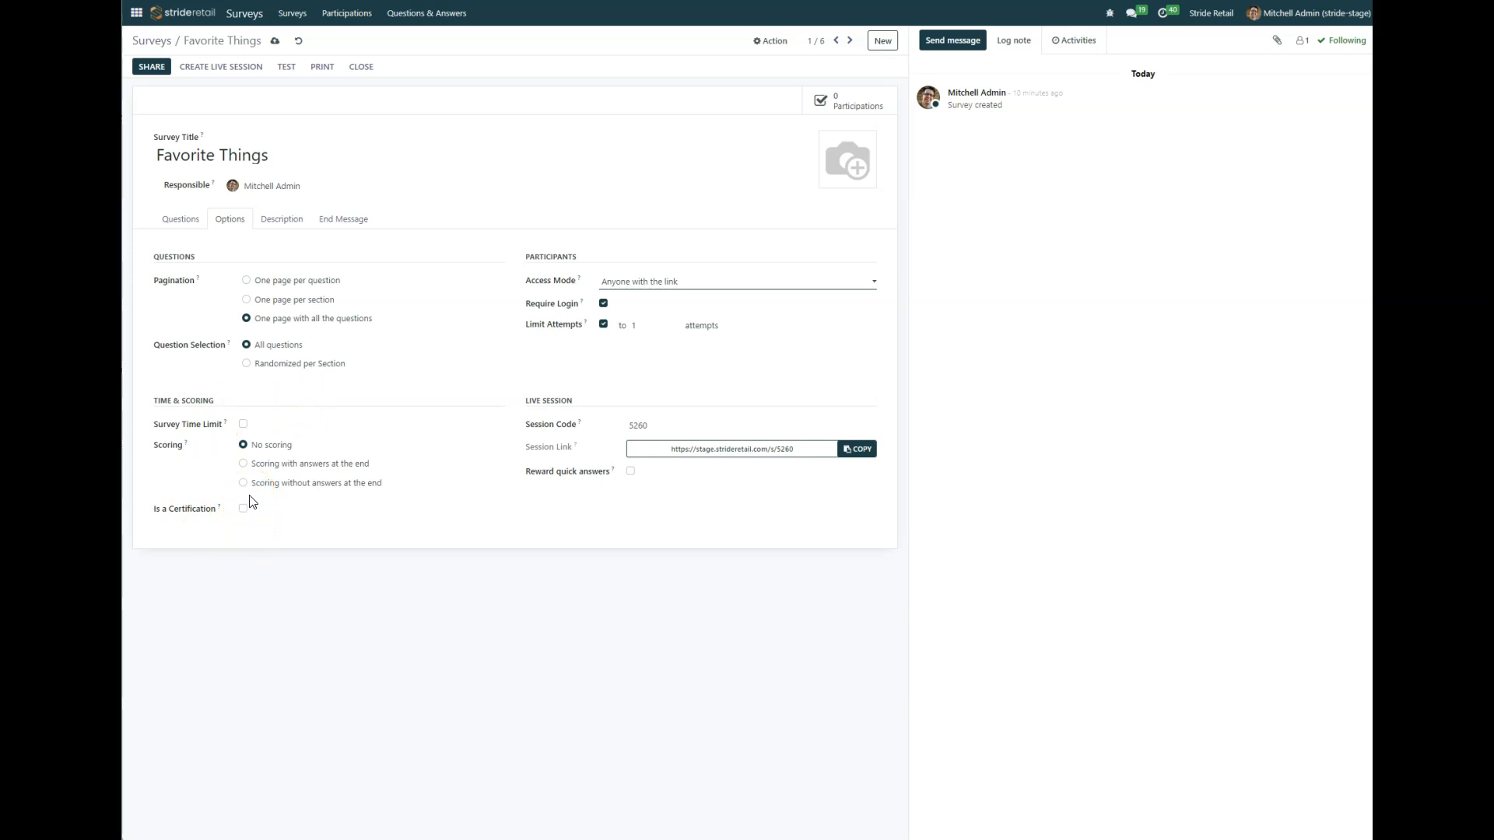
- Review the survey's description and end message, and save the survey
click(281, 224)
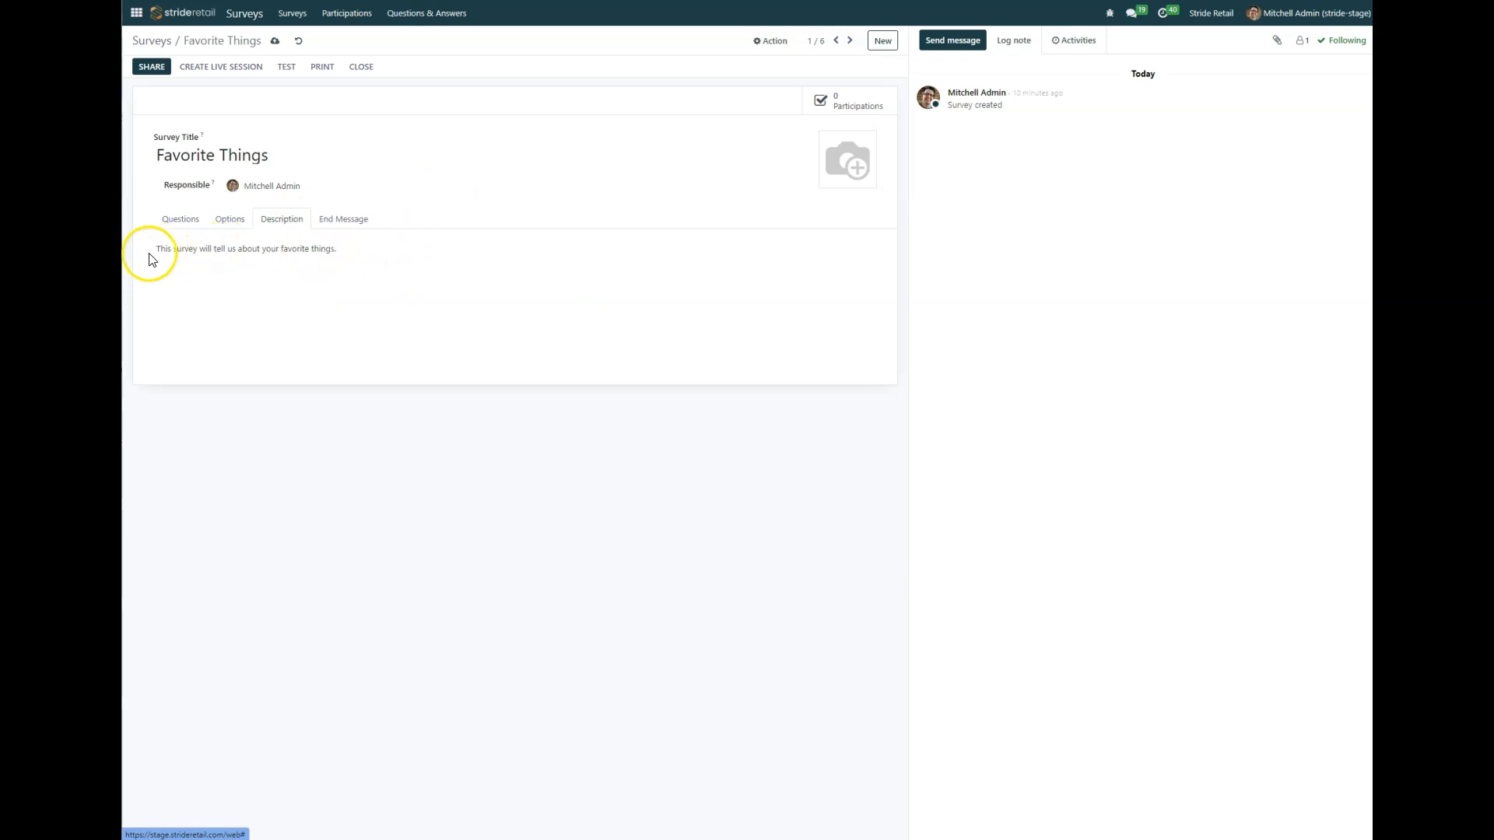
click(345, 225)
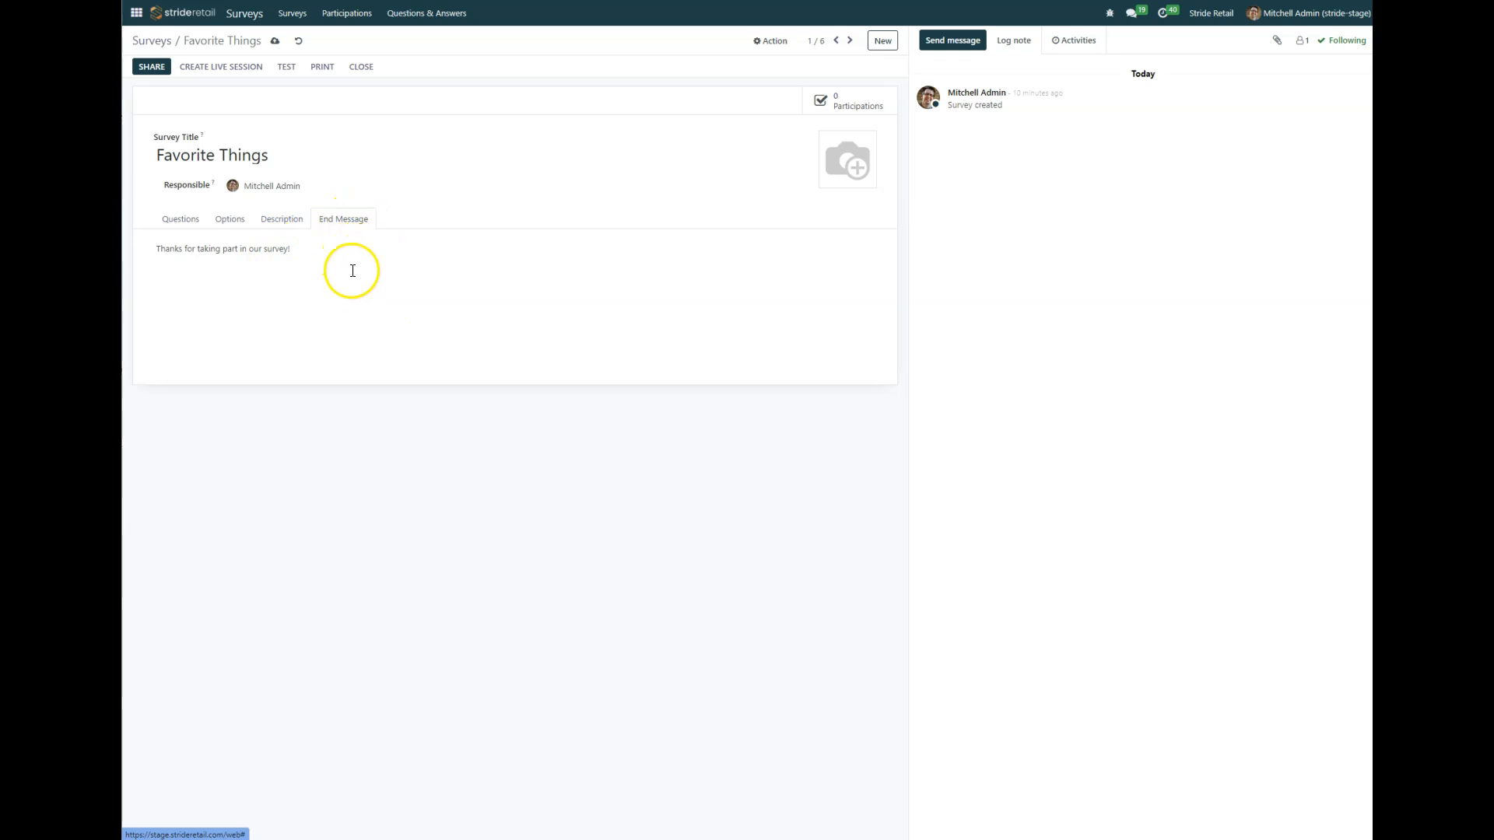
click(500, 189)
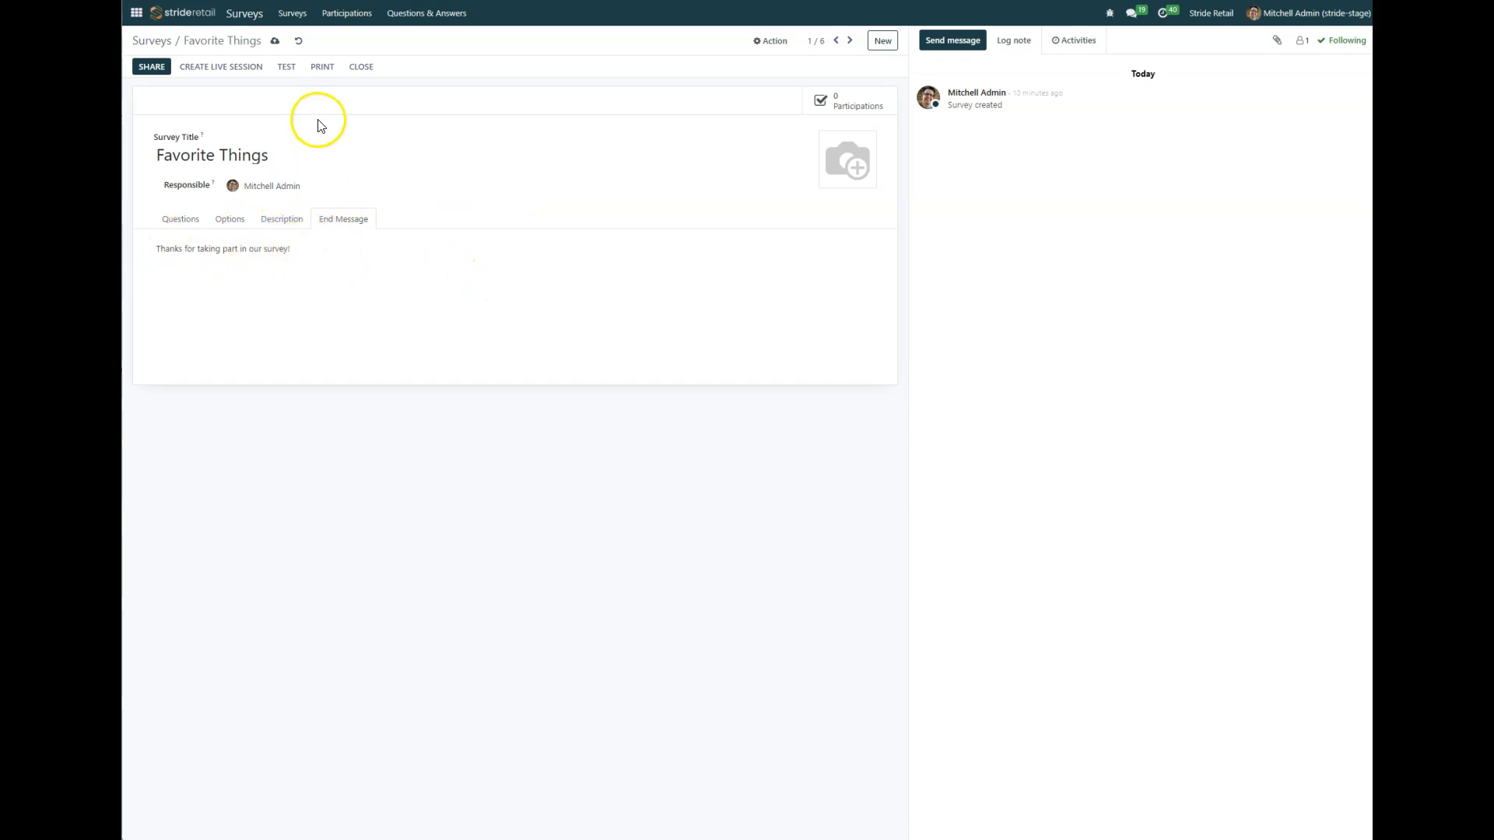
click(275, 40)
- Try the Matrix type on the question "What is your favorite color", restore Multiple choice: only one answer, and save the question
click(185, 222)
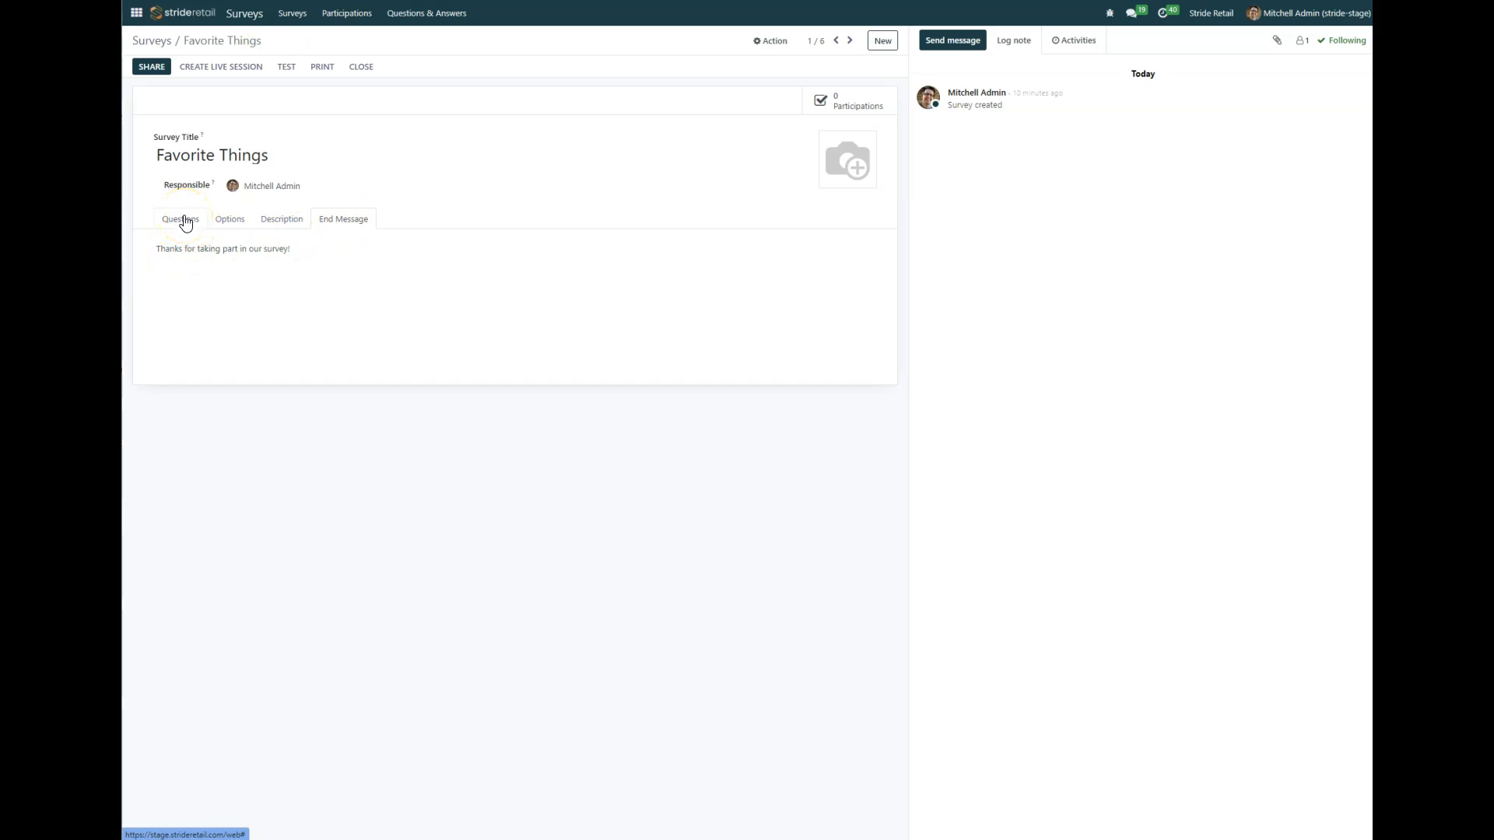
click(180, 220)
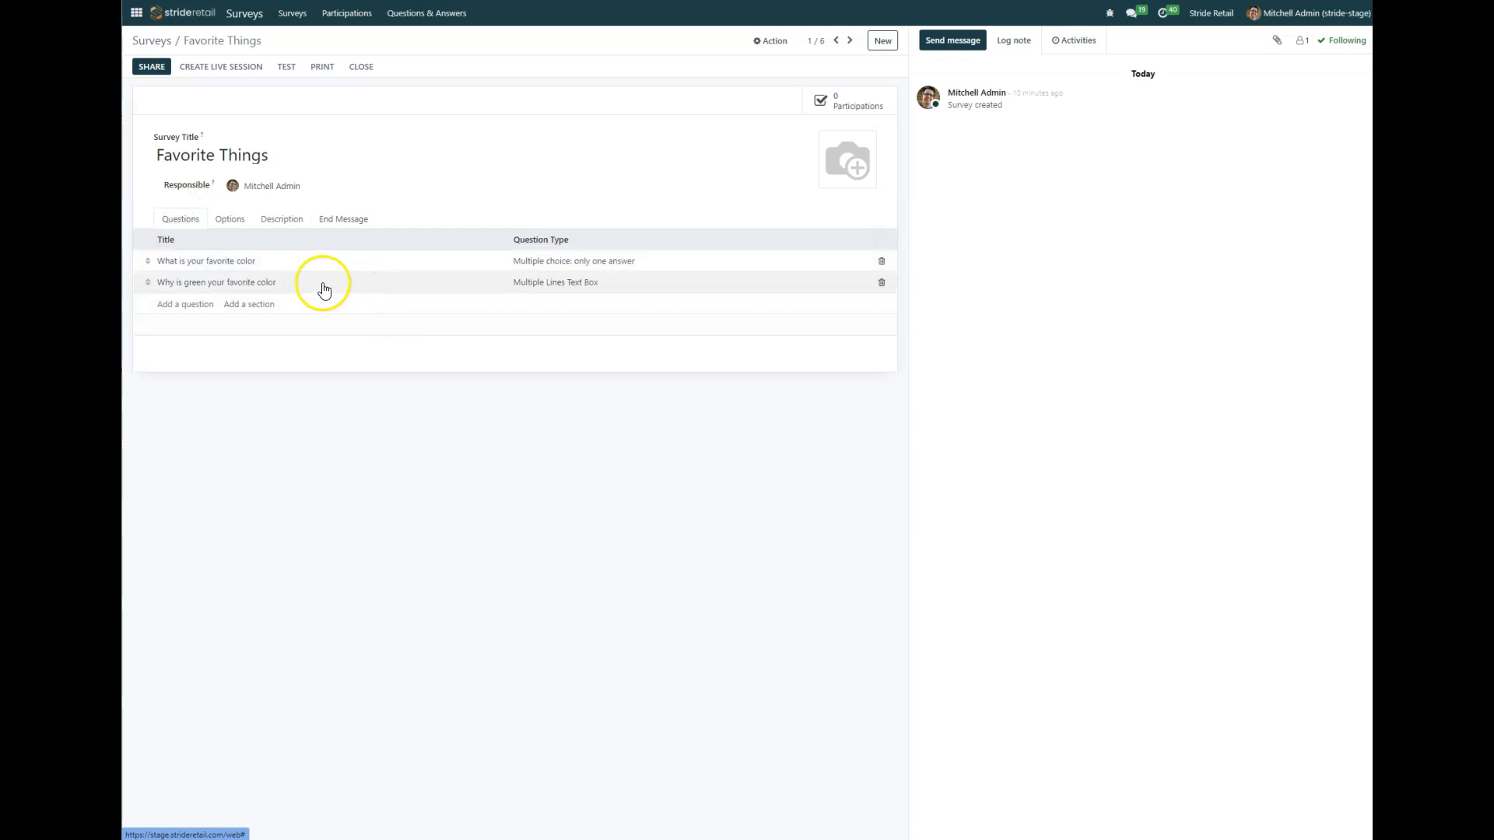
click(204, 267)
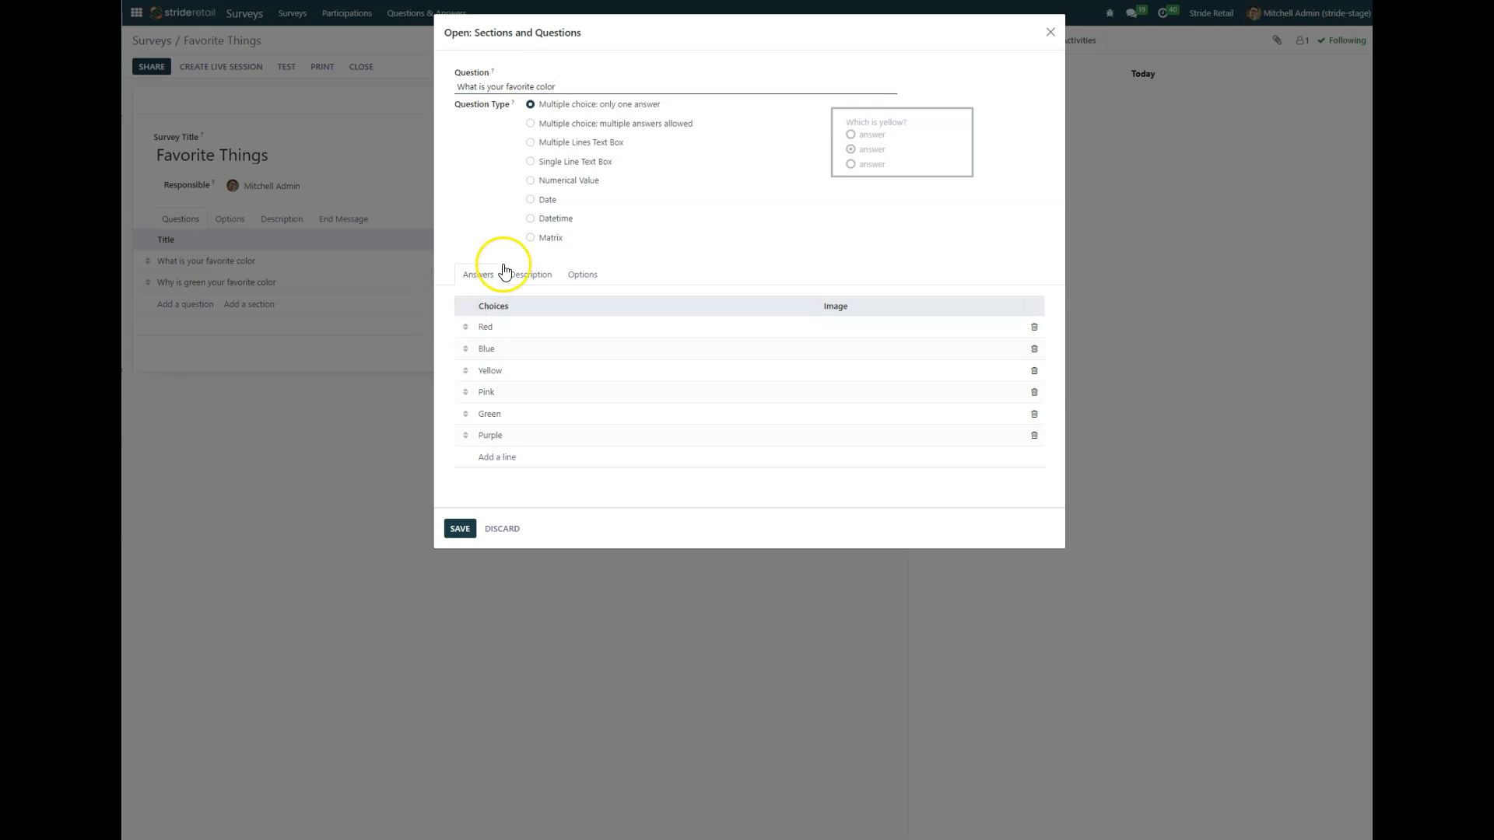
click(535, 243)
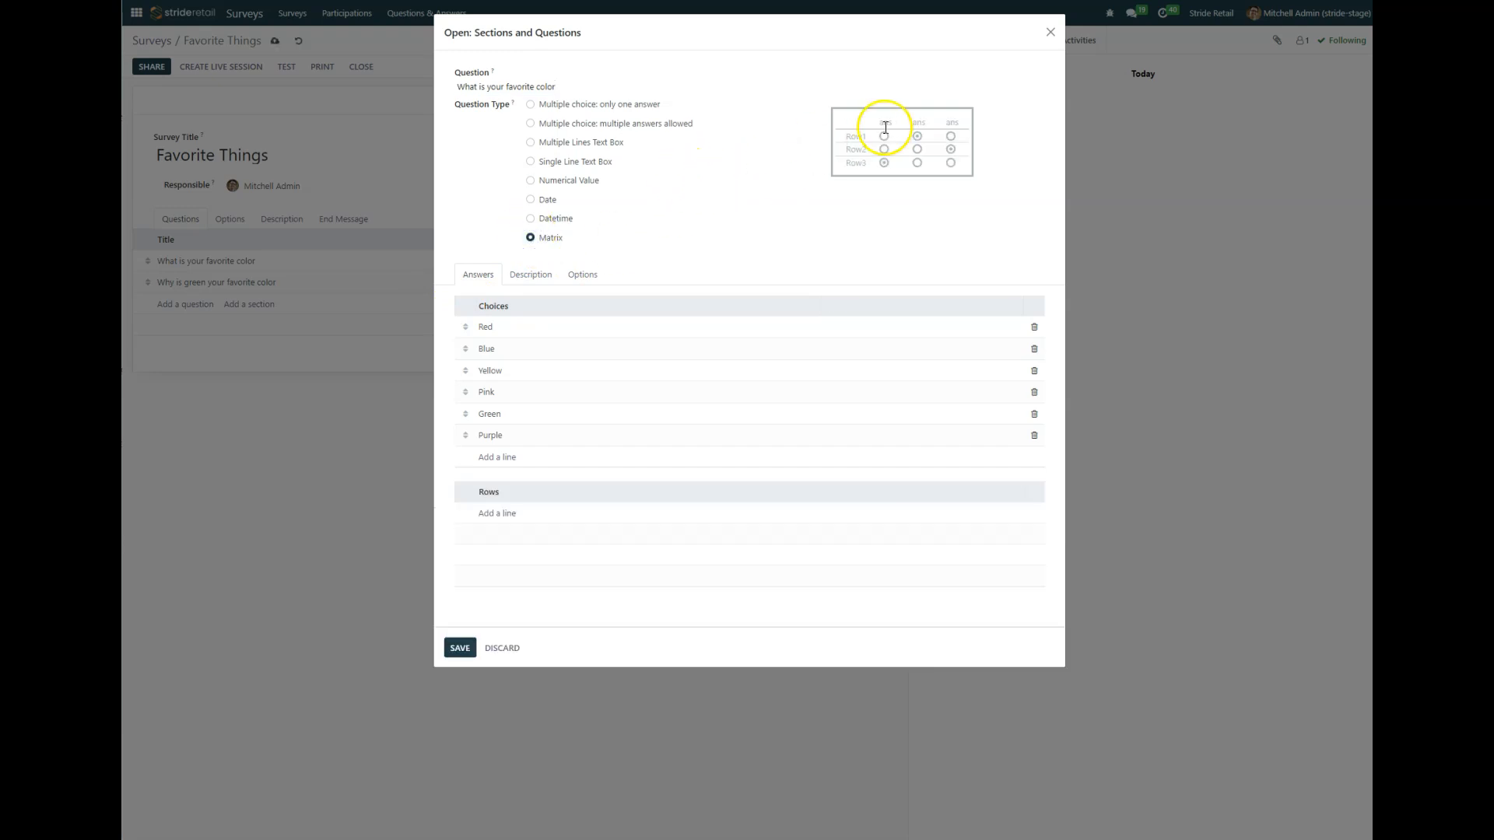
click(532, 107)
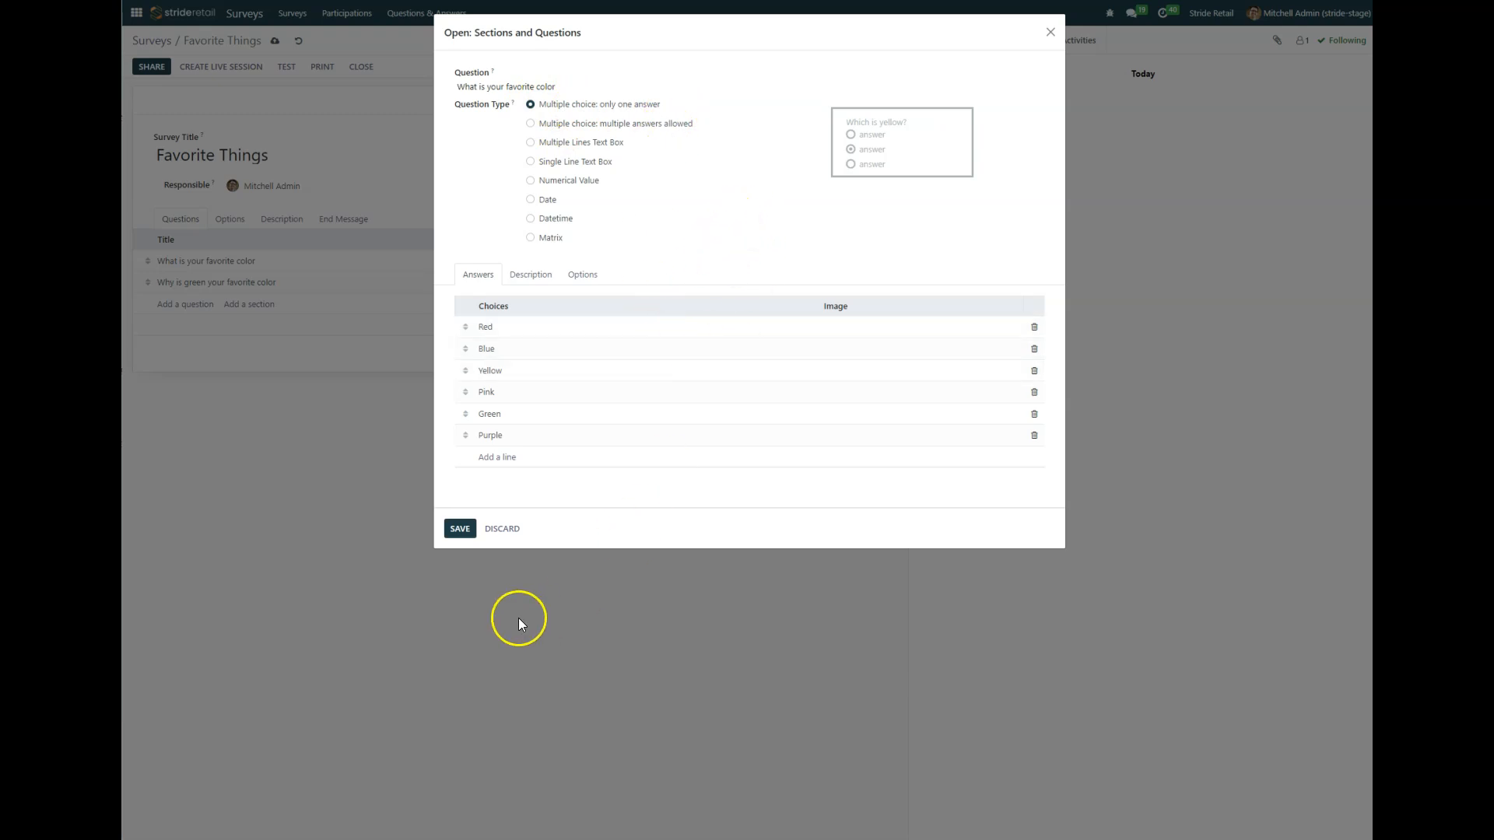
click(460, 528)
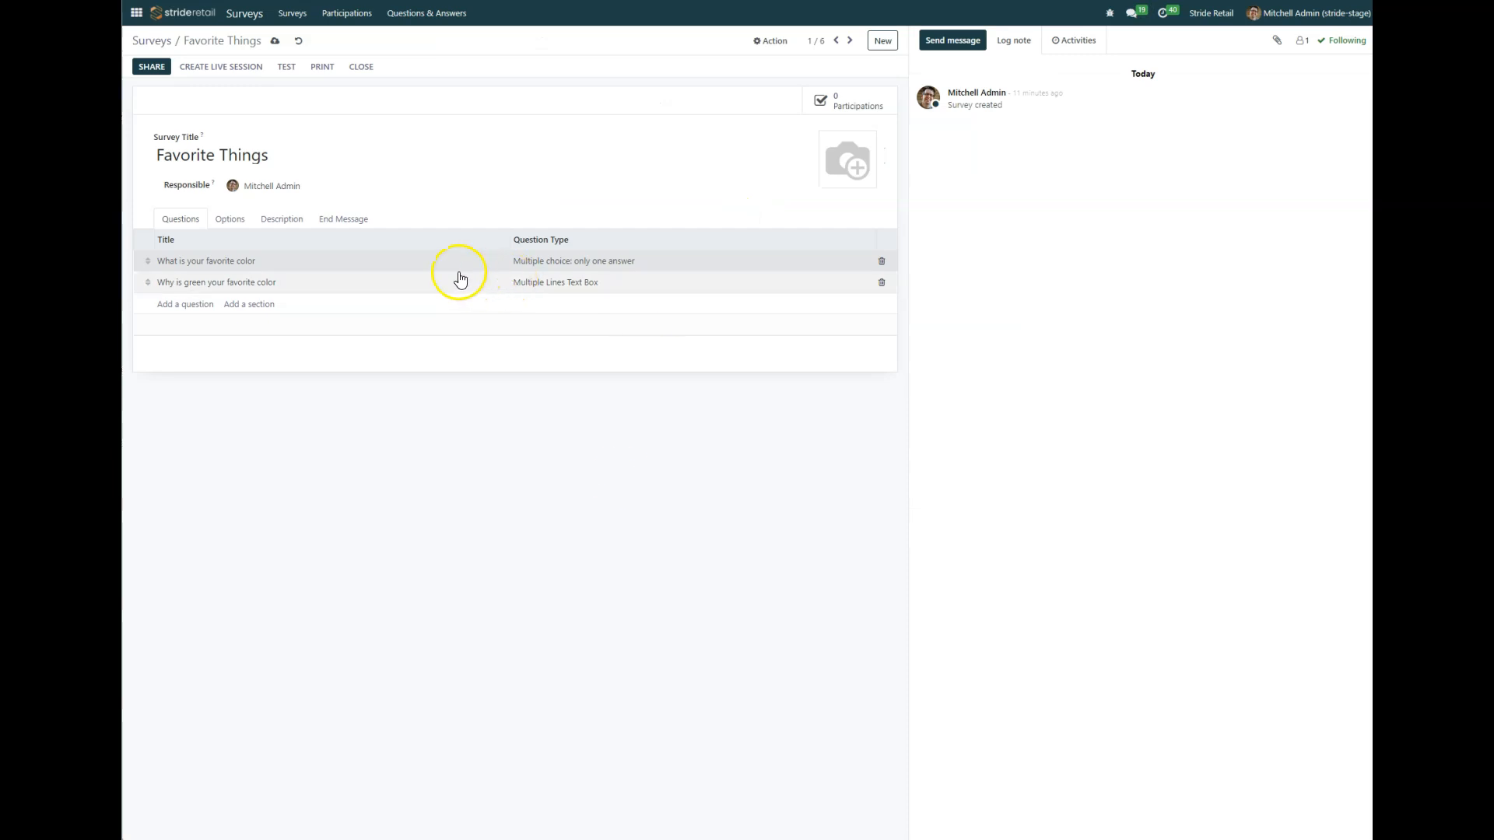
- Examine the options of "Why is green your favorite color" and the answer choices of "What is your favorite color", leaving both without edits
click(202, 287)
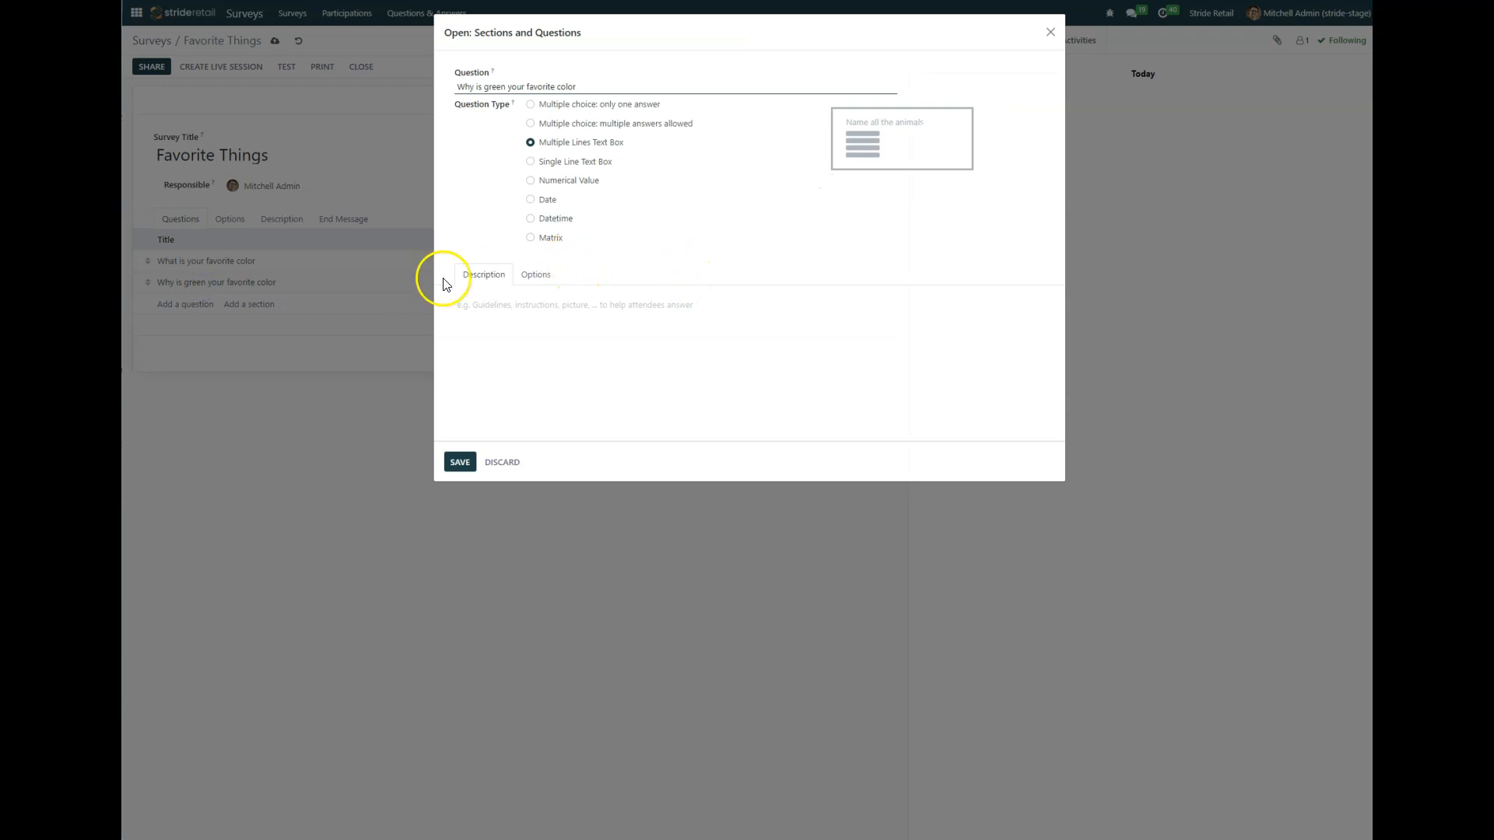
click(537, 277)
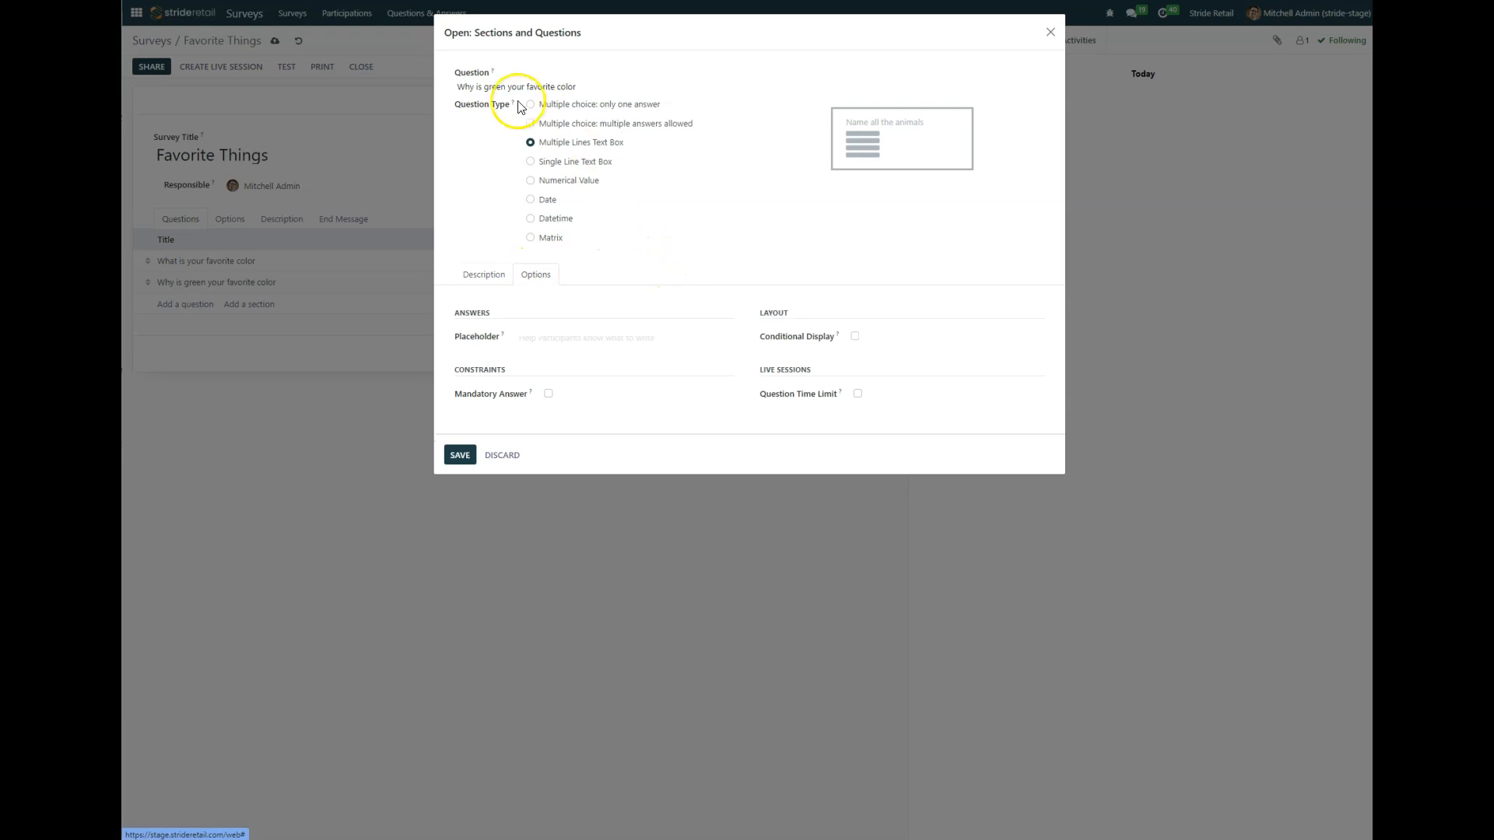
click(498, 457)
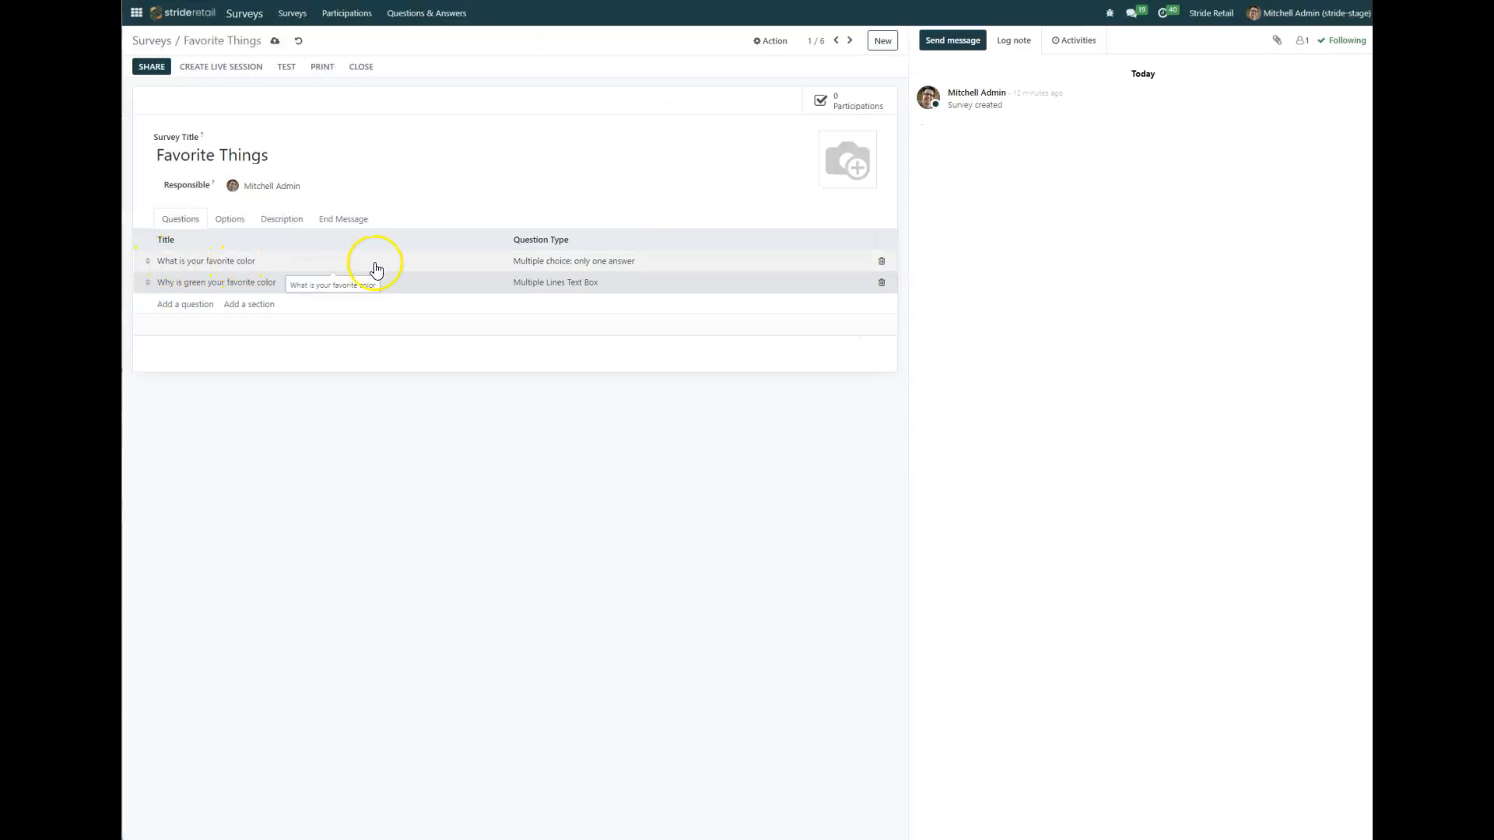
click(295, 263)
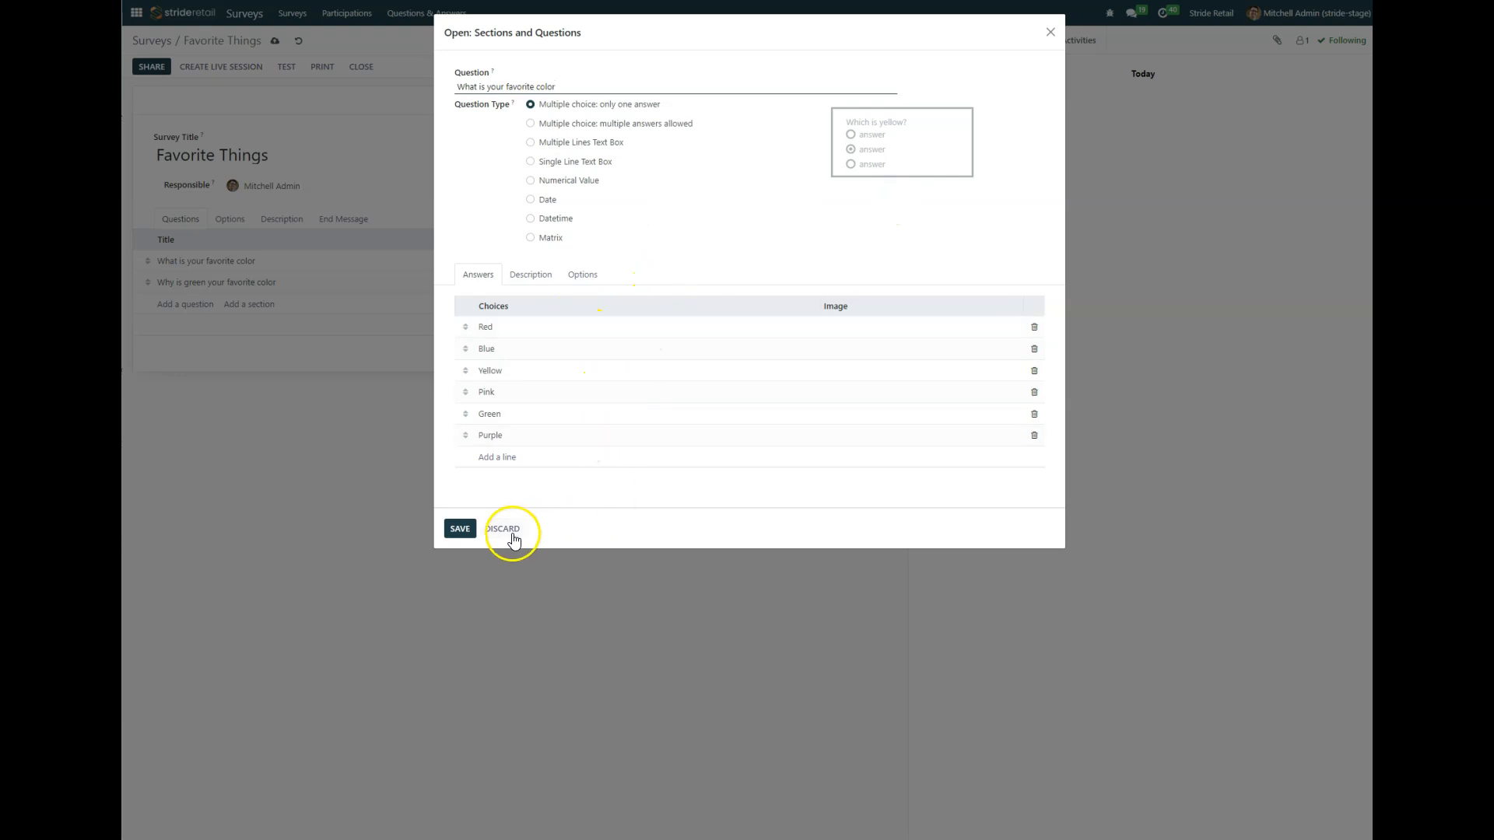
click(1051, 32)
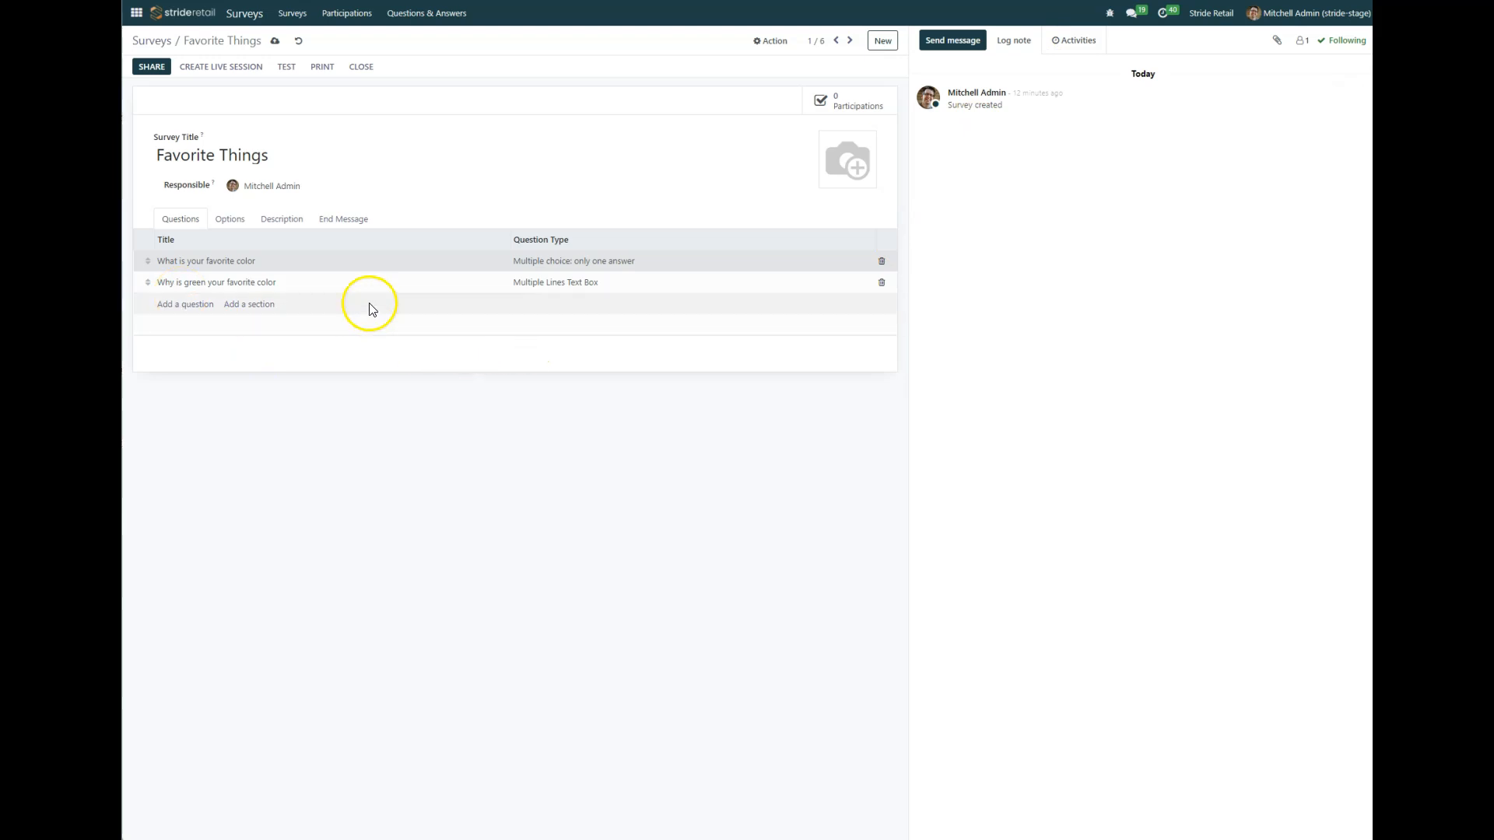
- Make "Why is green your favorite color" display conditionally, triggered by the answer Green to "What is your favorite color", and save the question
click(221, 286)
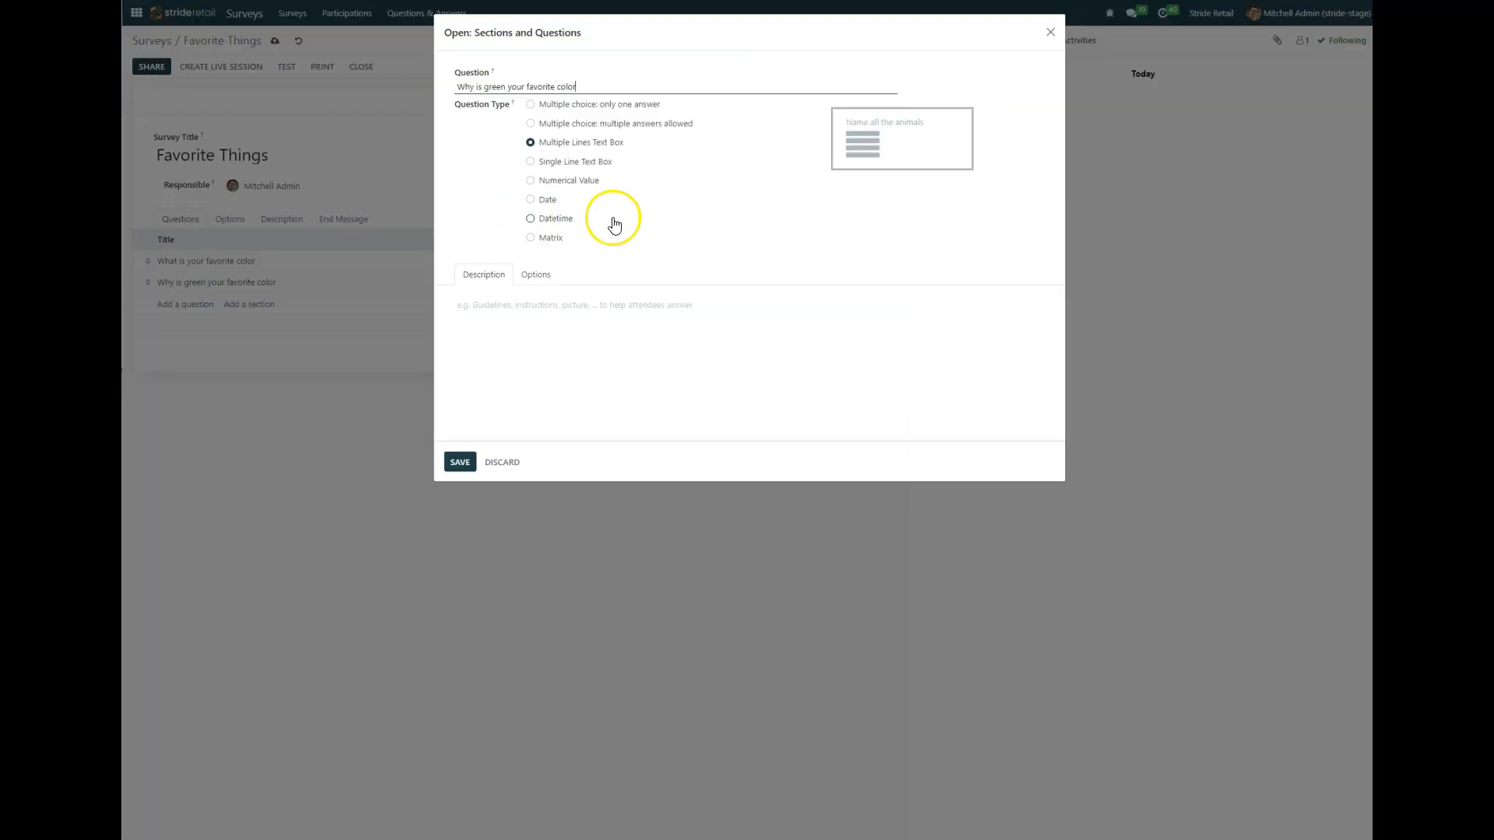
click(536, 276)
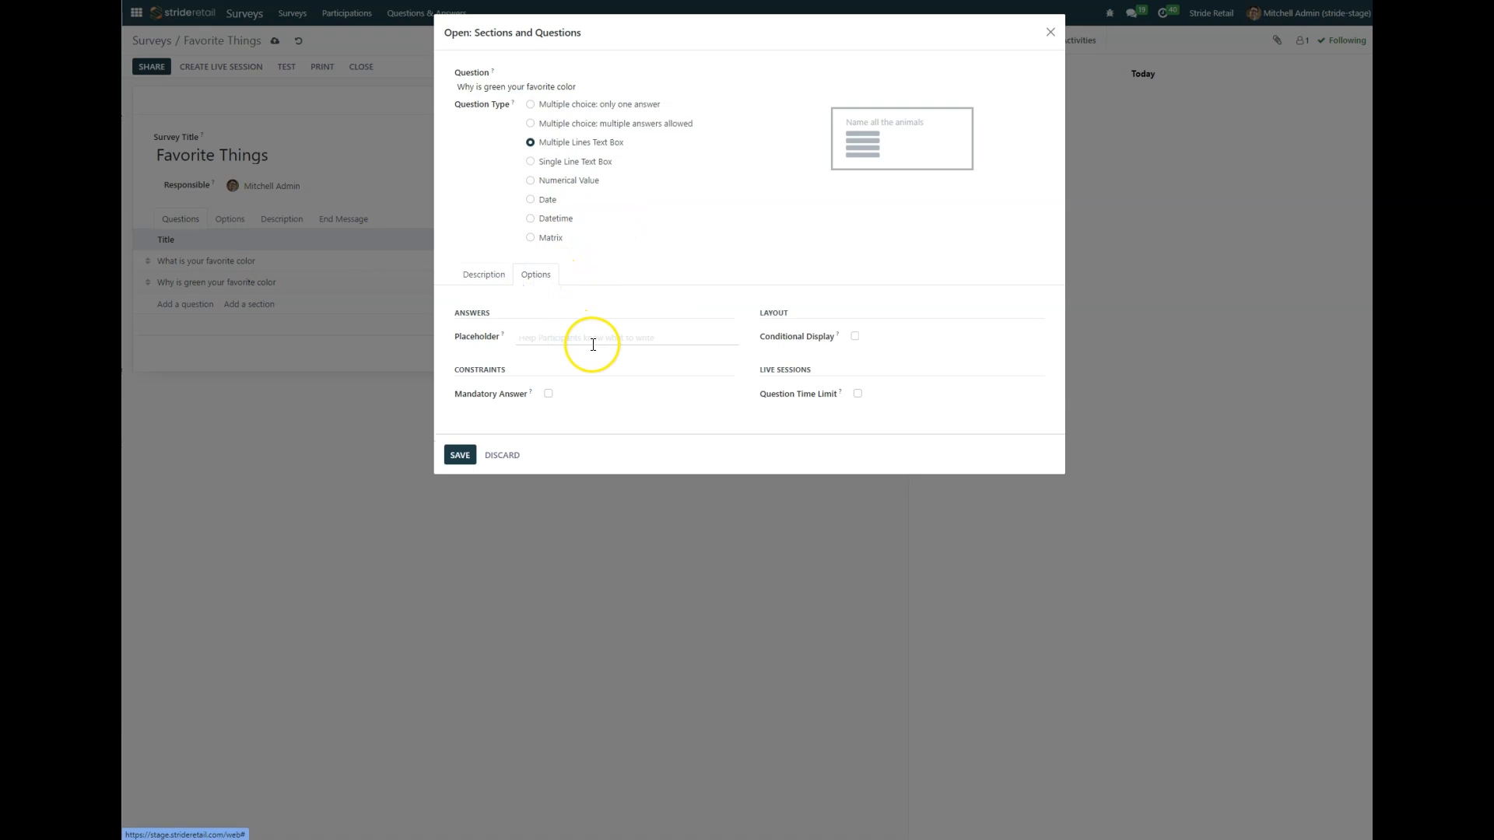
click(856, 337)
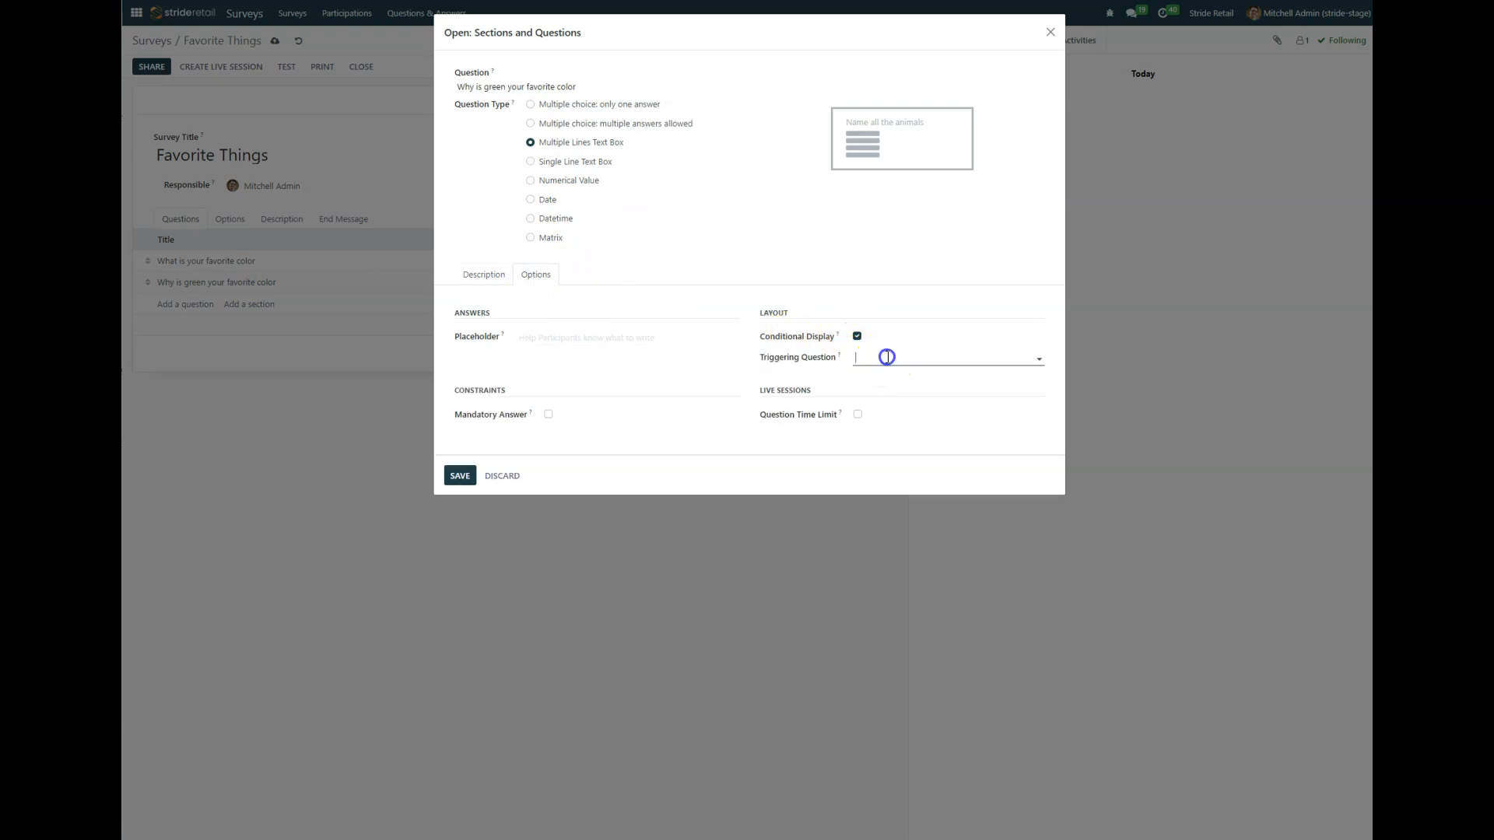
click(887, 357)
click(900, 381)
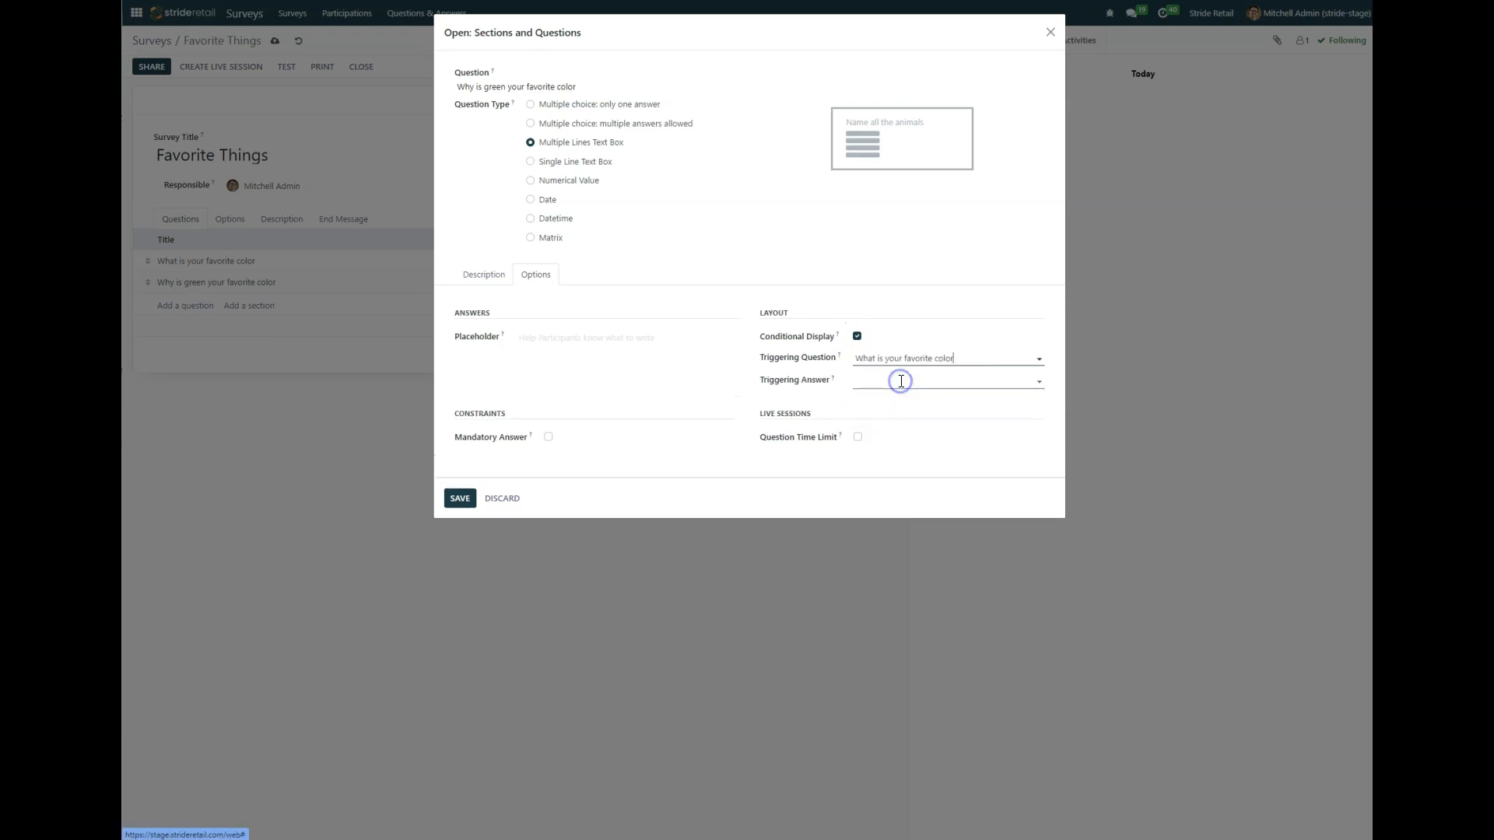
click(895, 381)
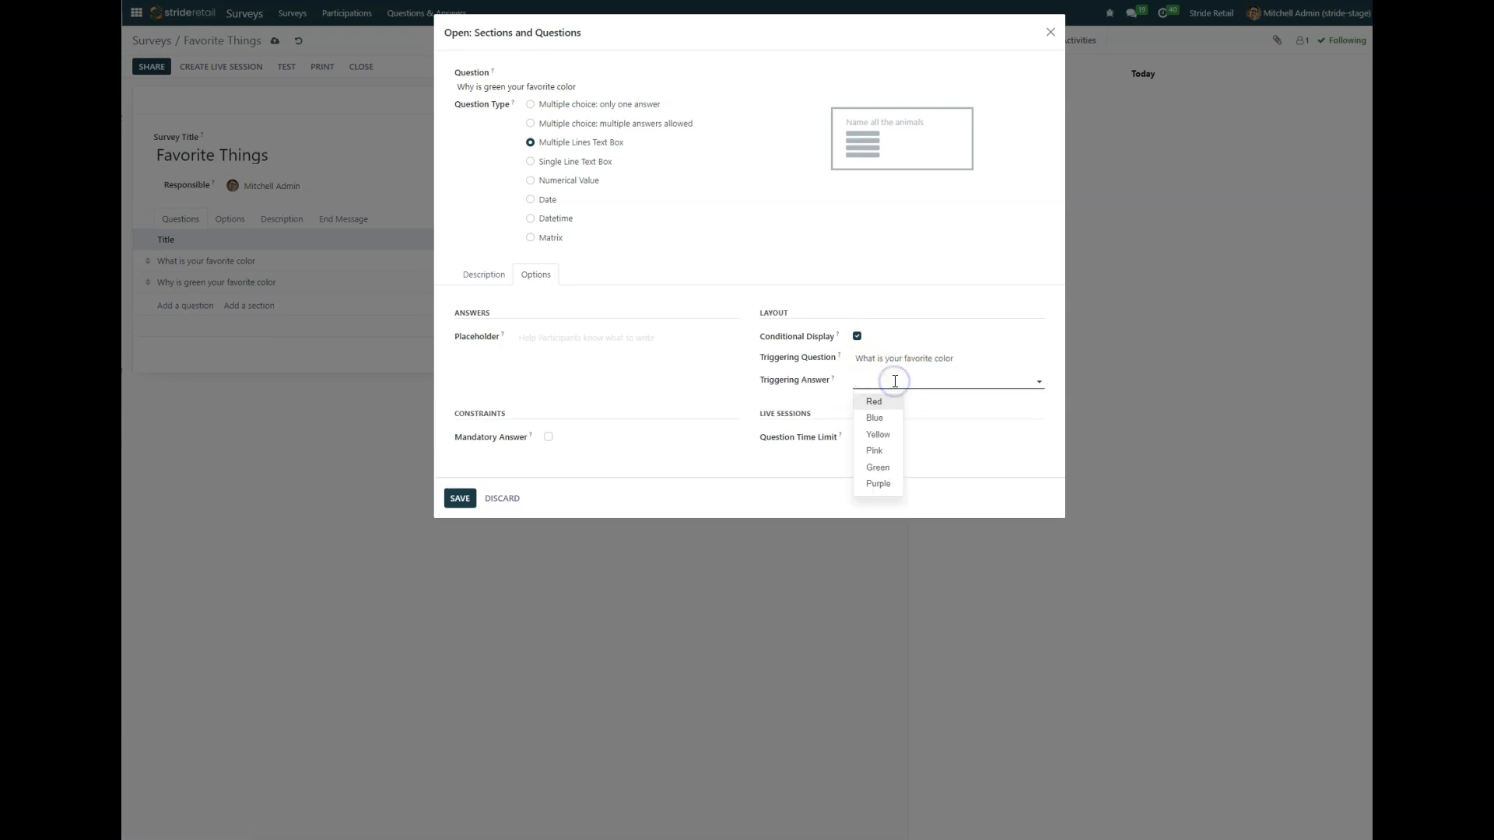
click(877, 467)
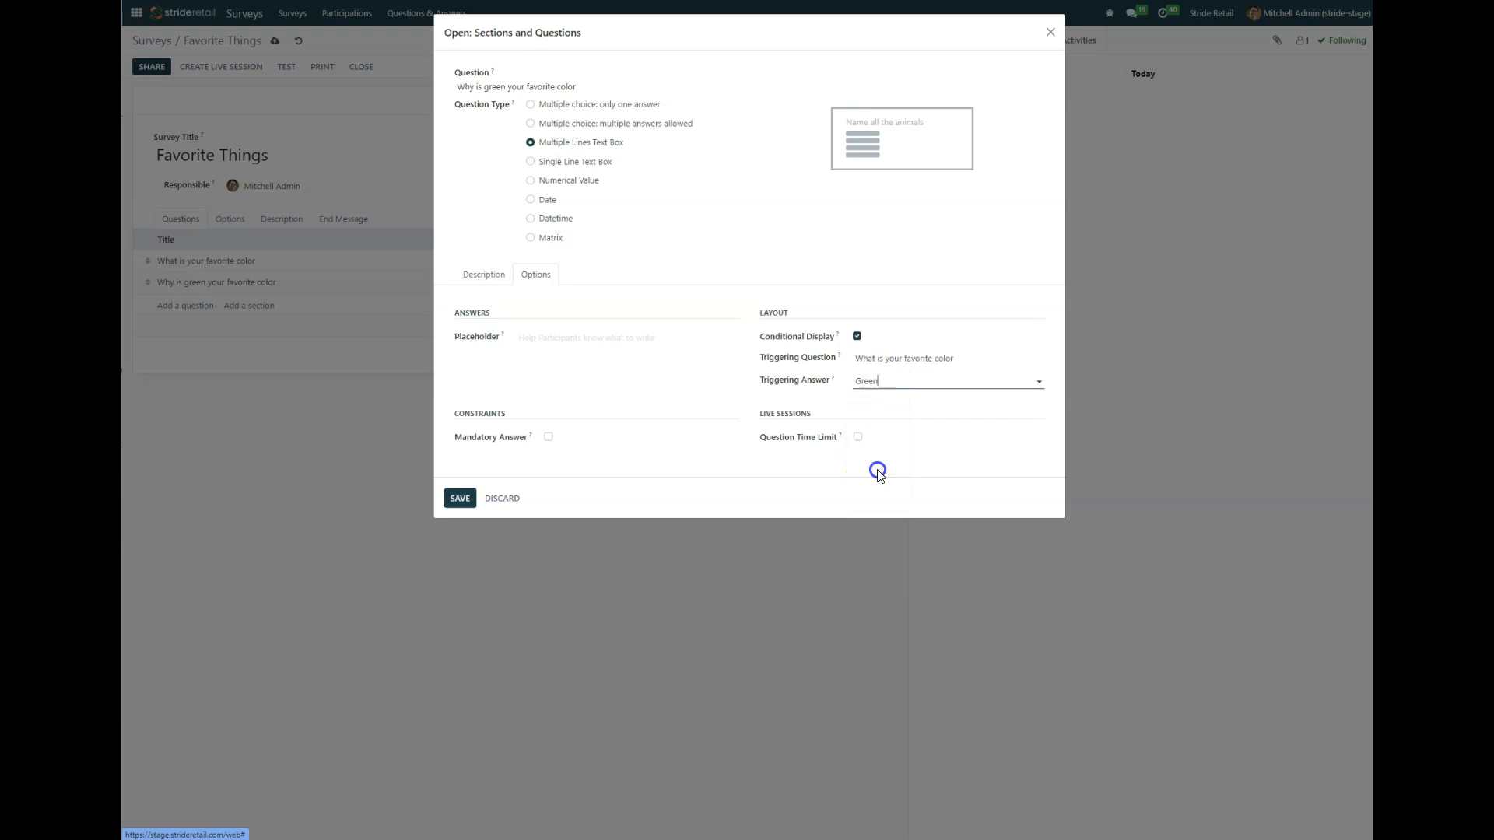
click(460, 498)
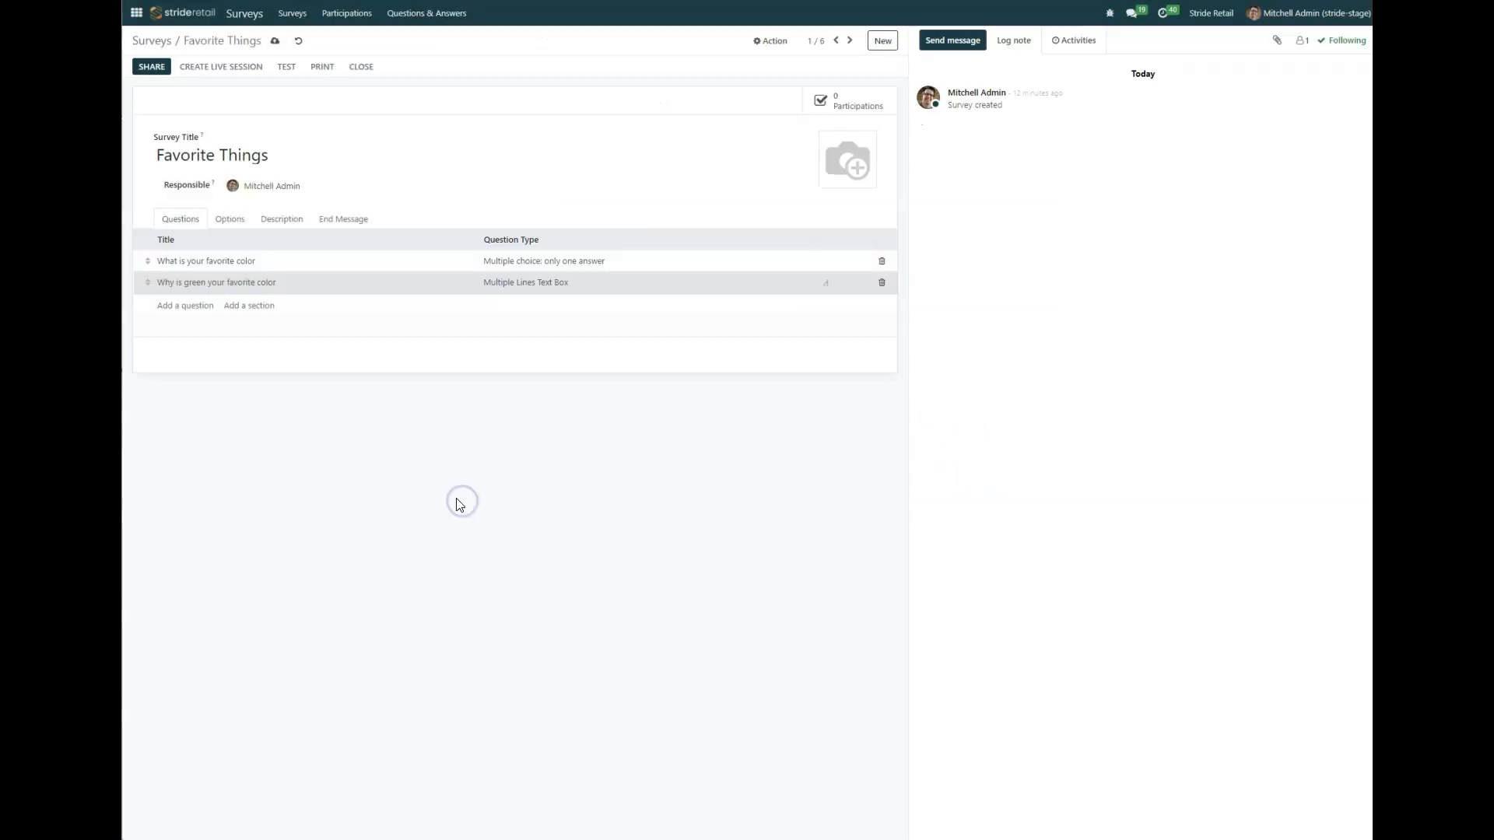
- Create the question "What is your favorite food" as Multiple choice: only one answer, with the choices Pizza, Ice Cream and Hamburger
click(173, 305)
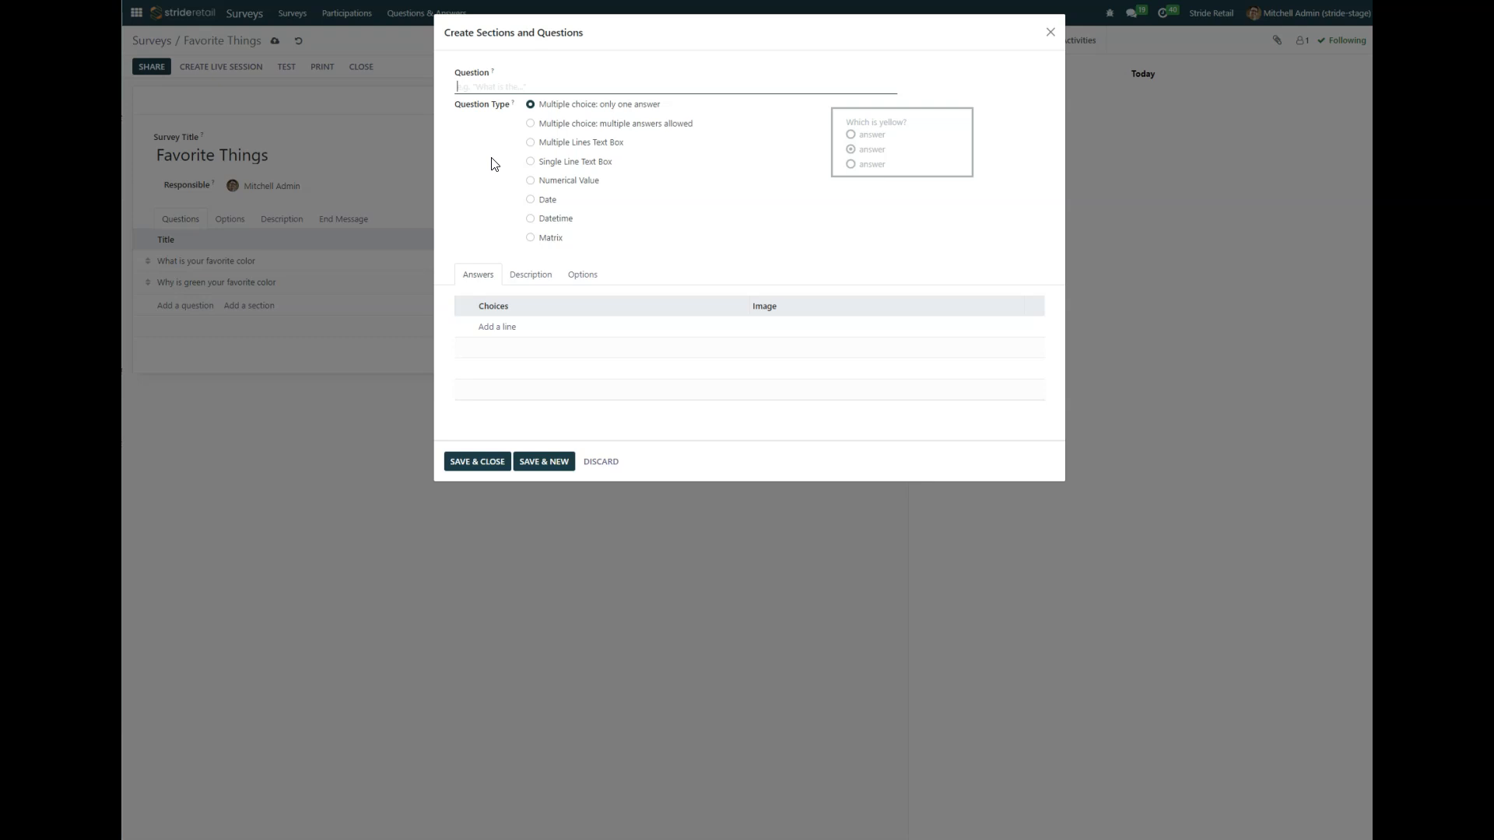
text(What is your favorite food)
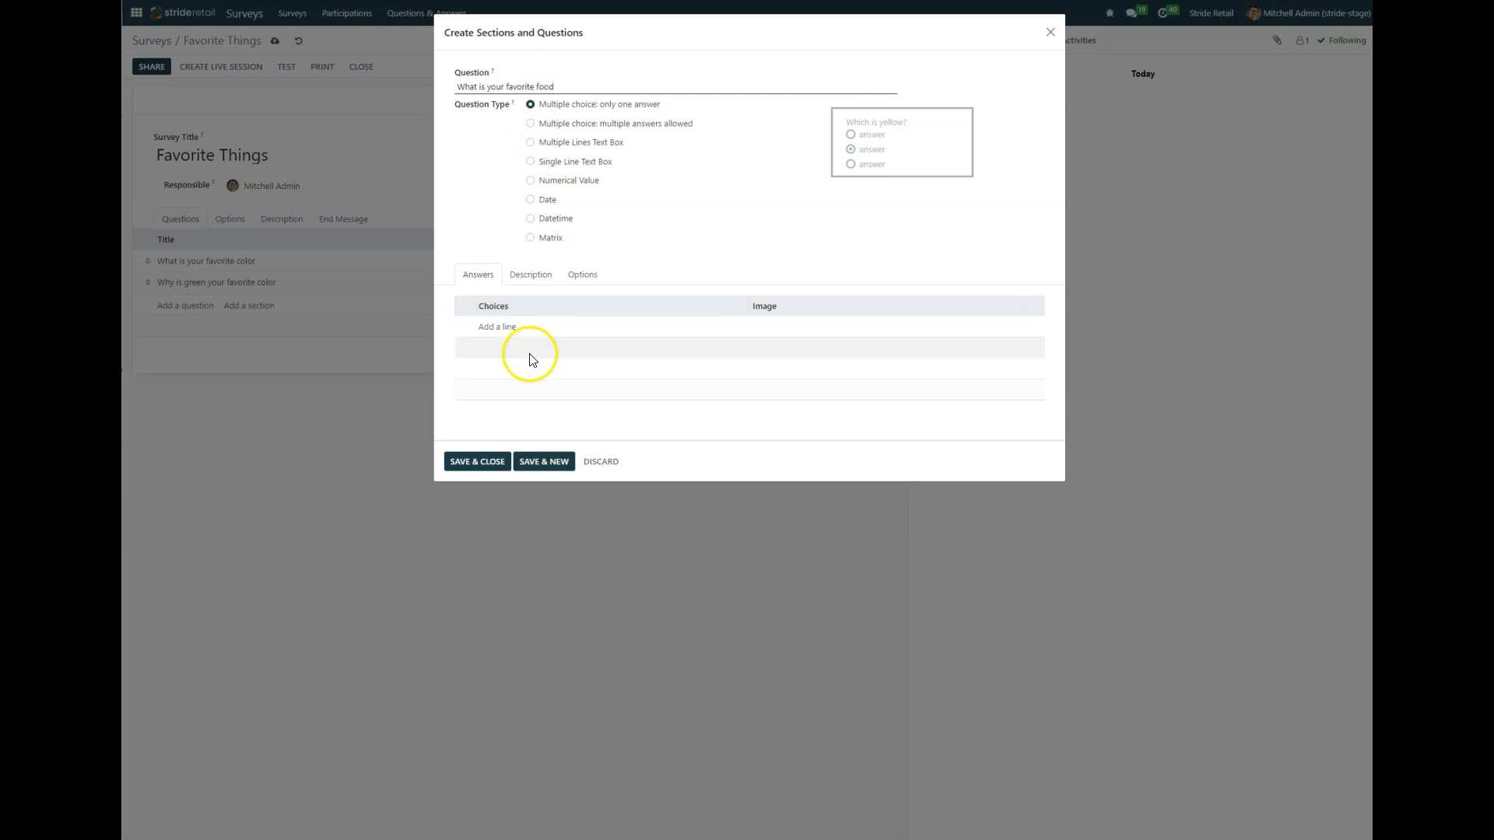
click(492, 327)
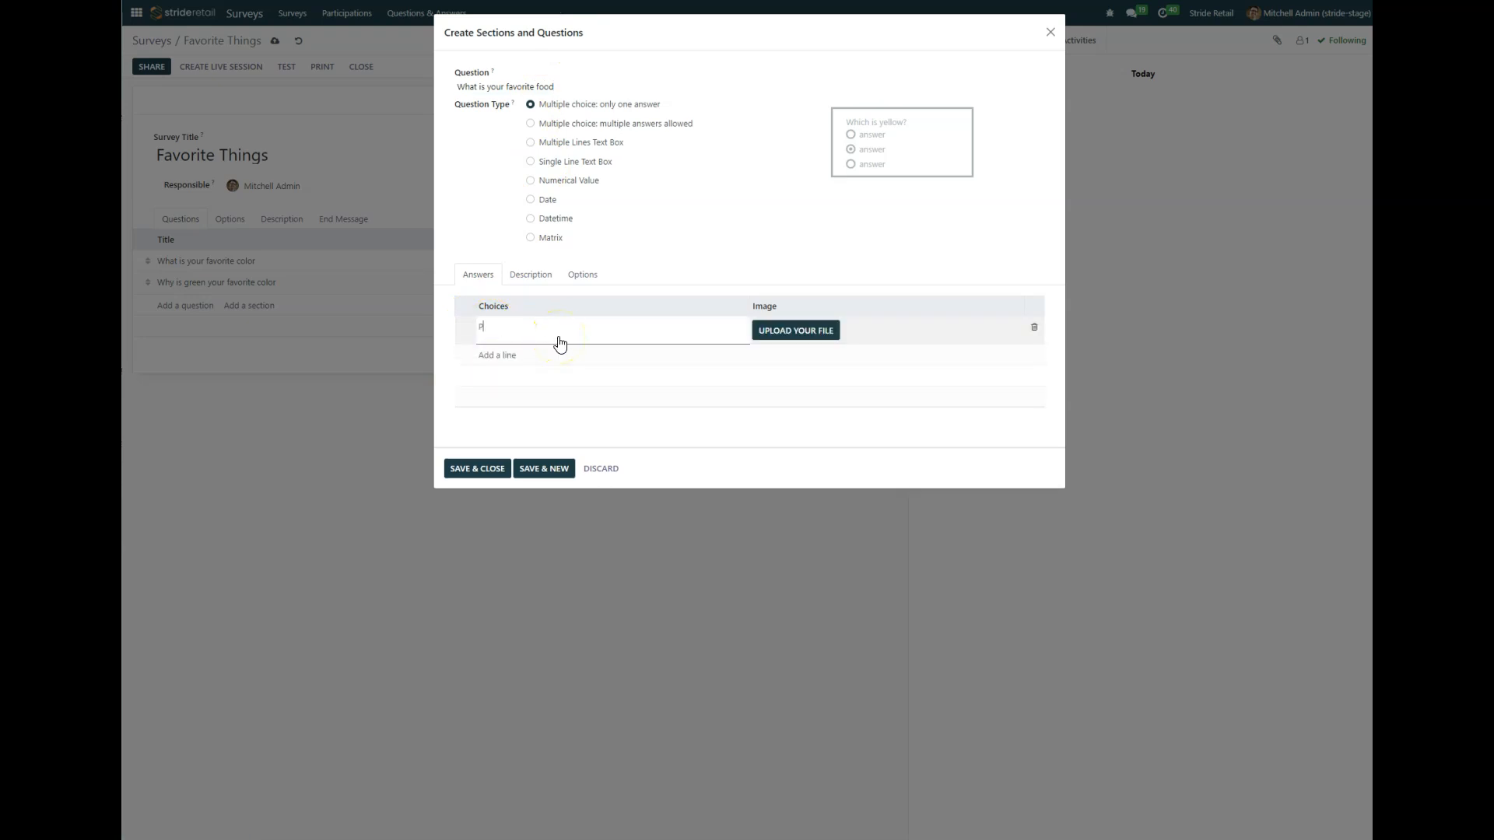
click(513, 356)
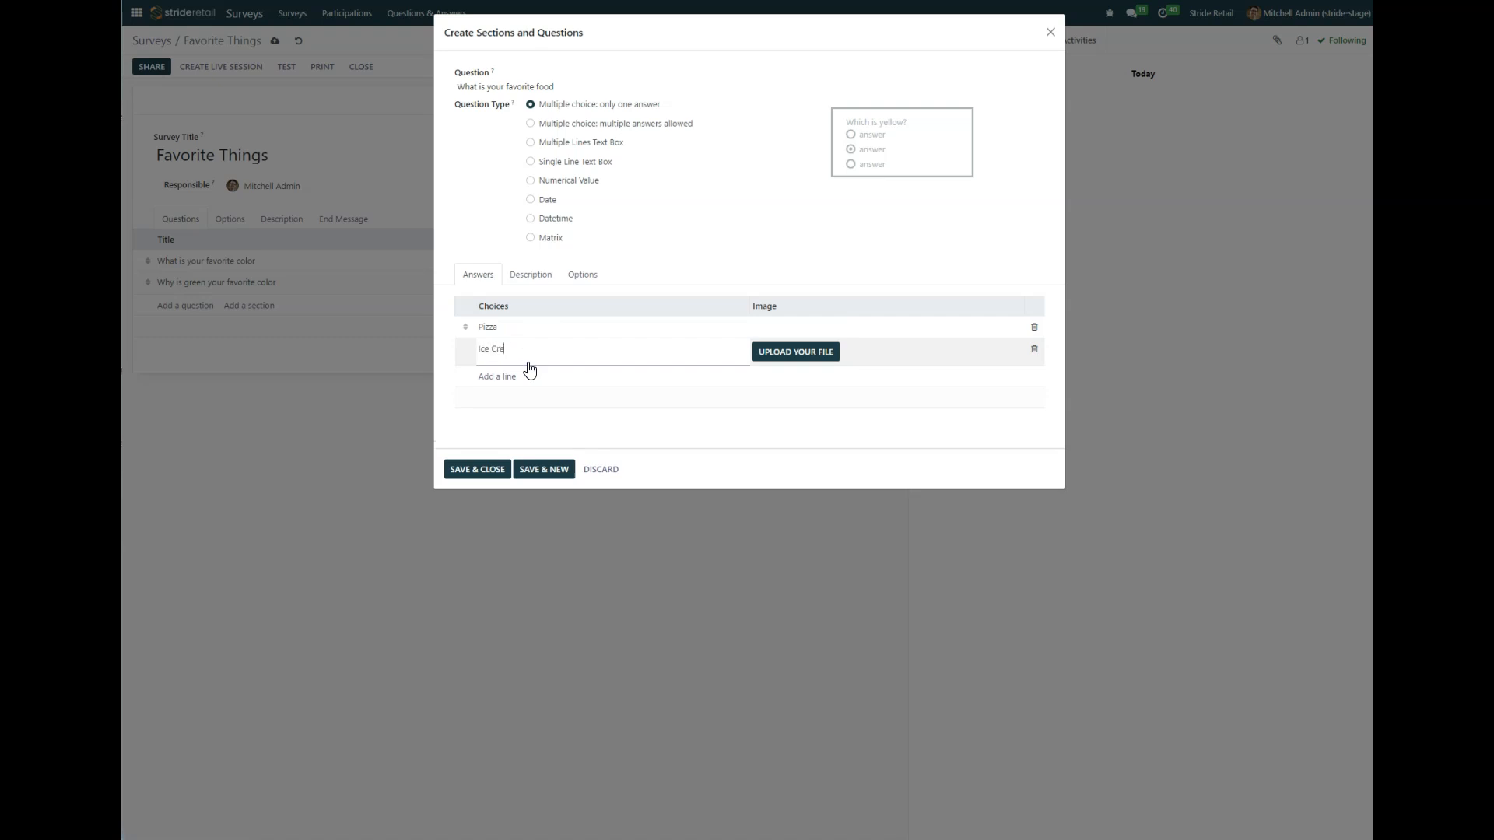
text(Ice Cream)
click(498, 377)
click(554, 372)
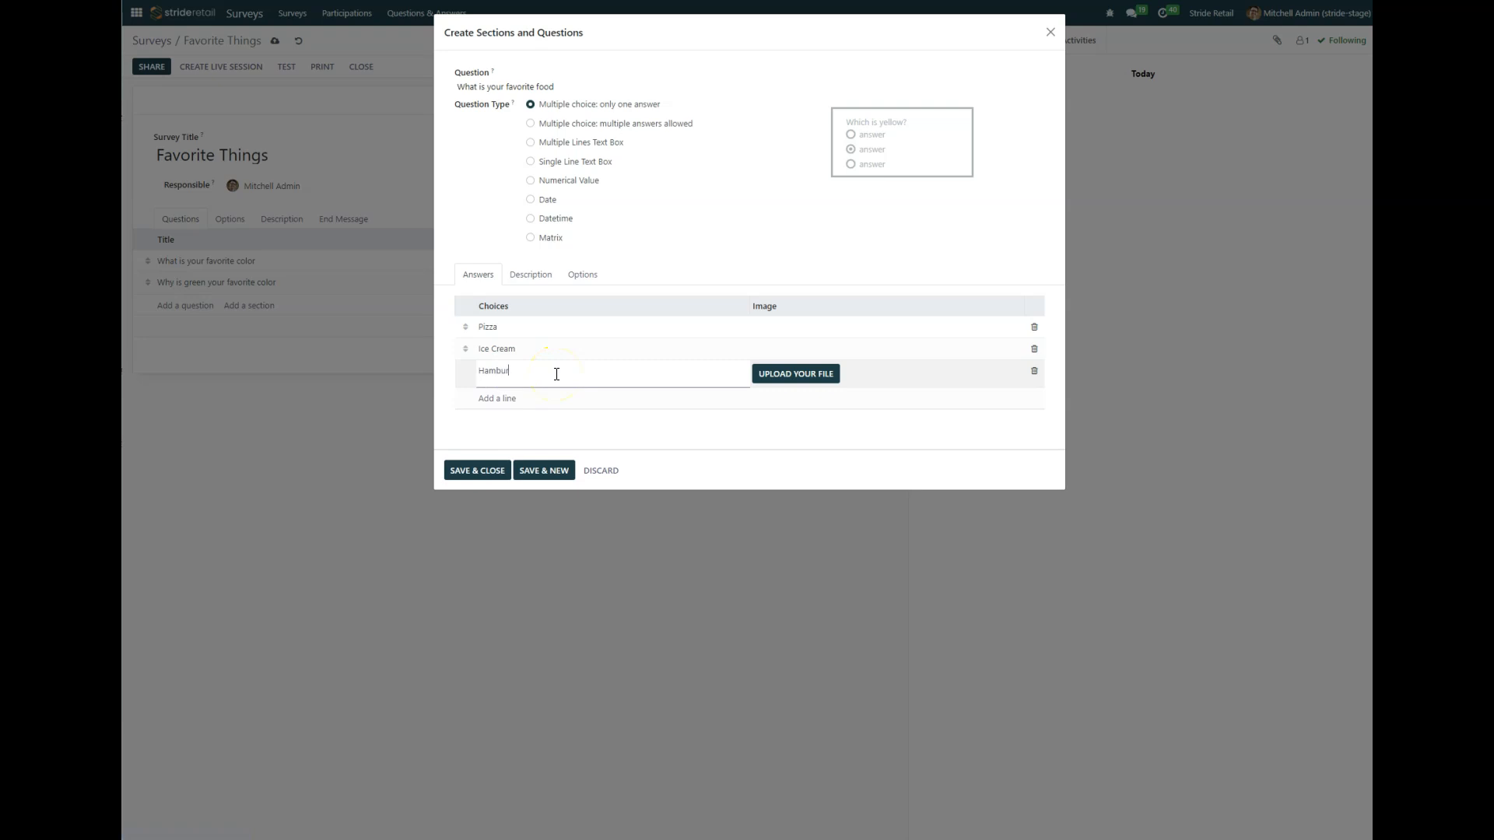
- Add the choices Chicken fingers and Mashed Potatoes to the favorite food question, and save the question
click(494, 399)
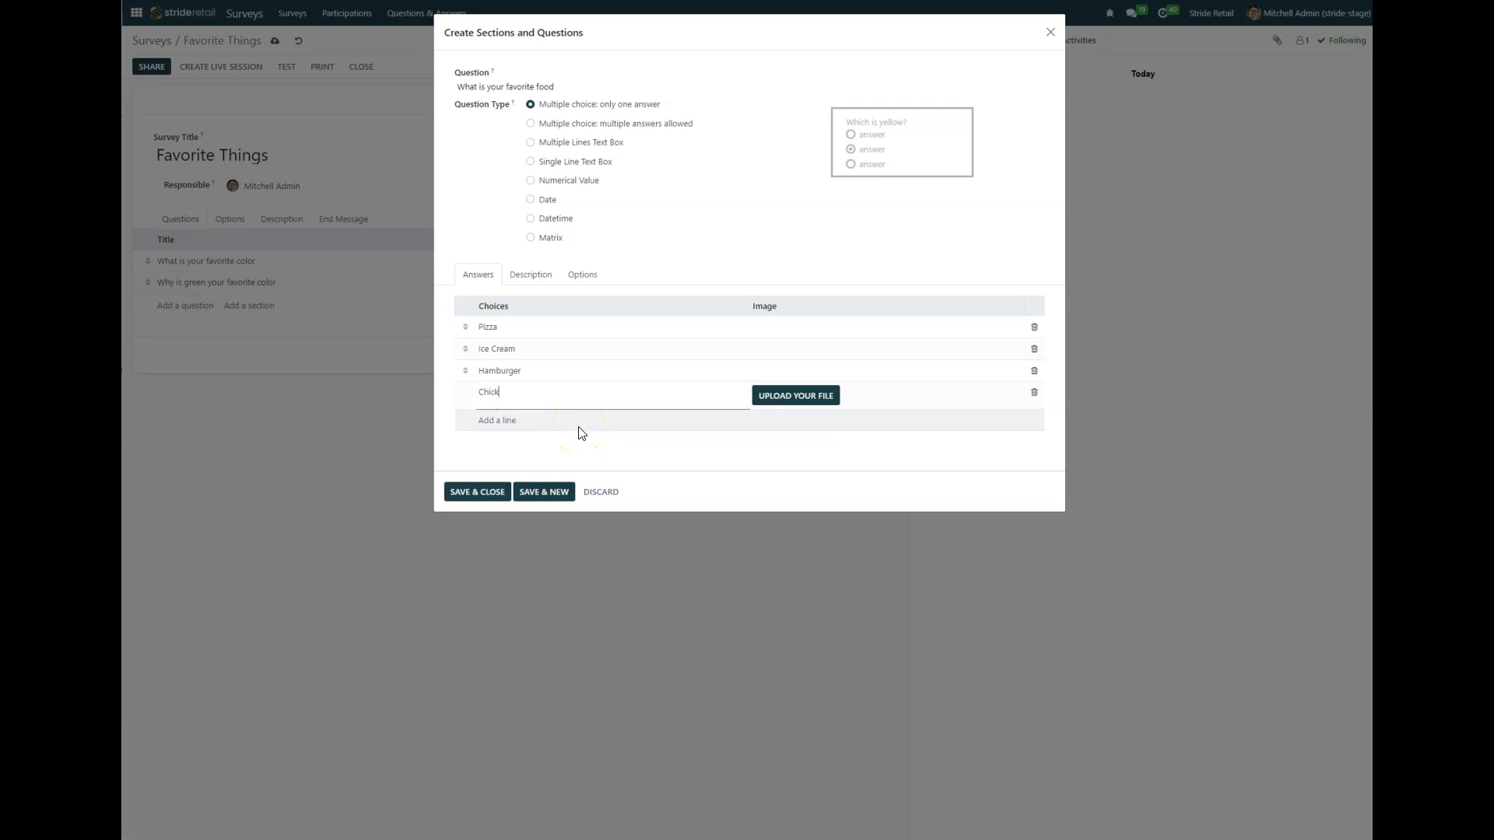
click(495, 422)
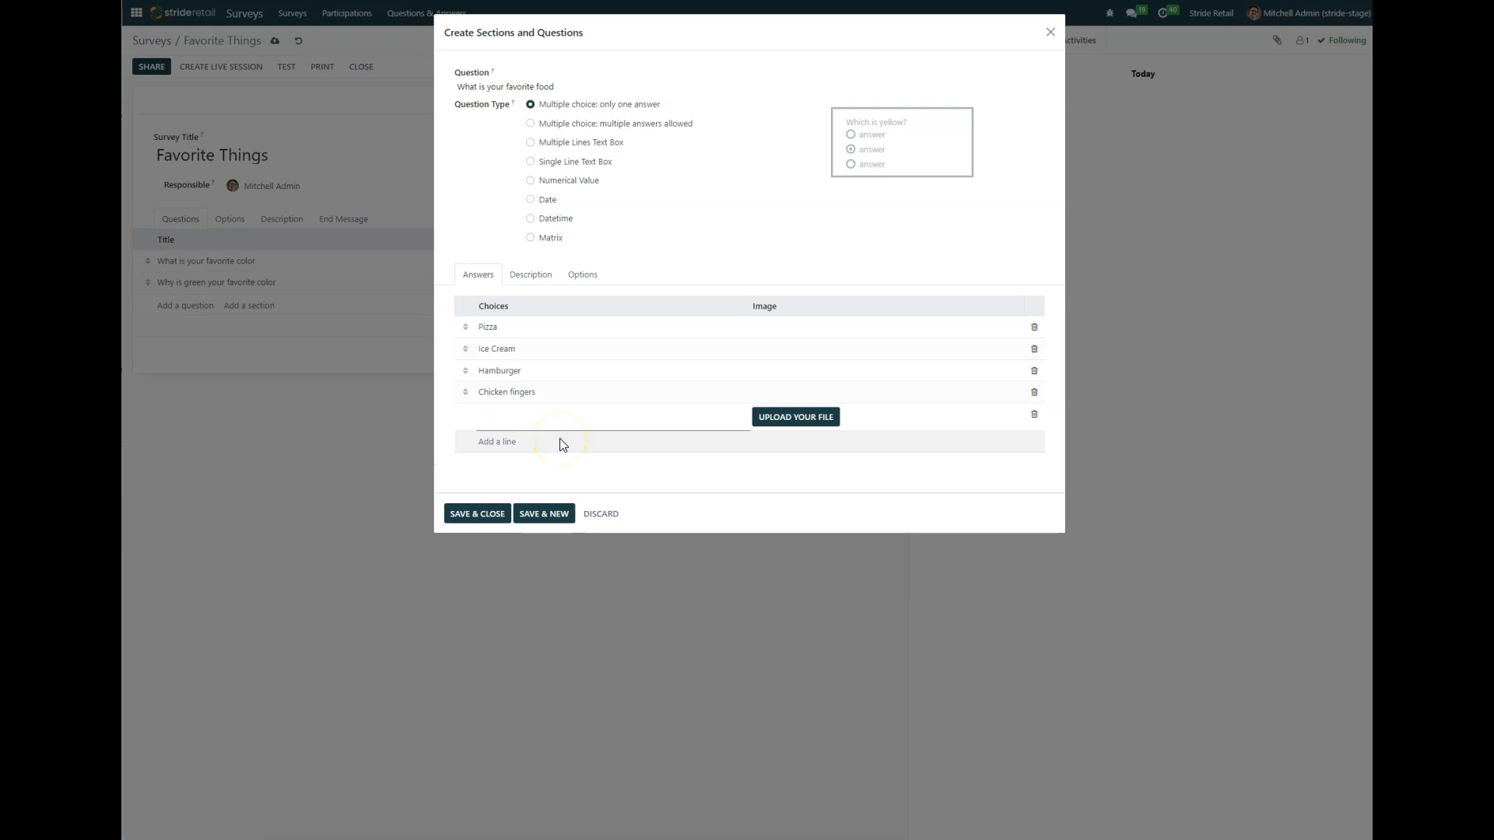
text(Mashed Poatoes)
click(900, 640)
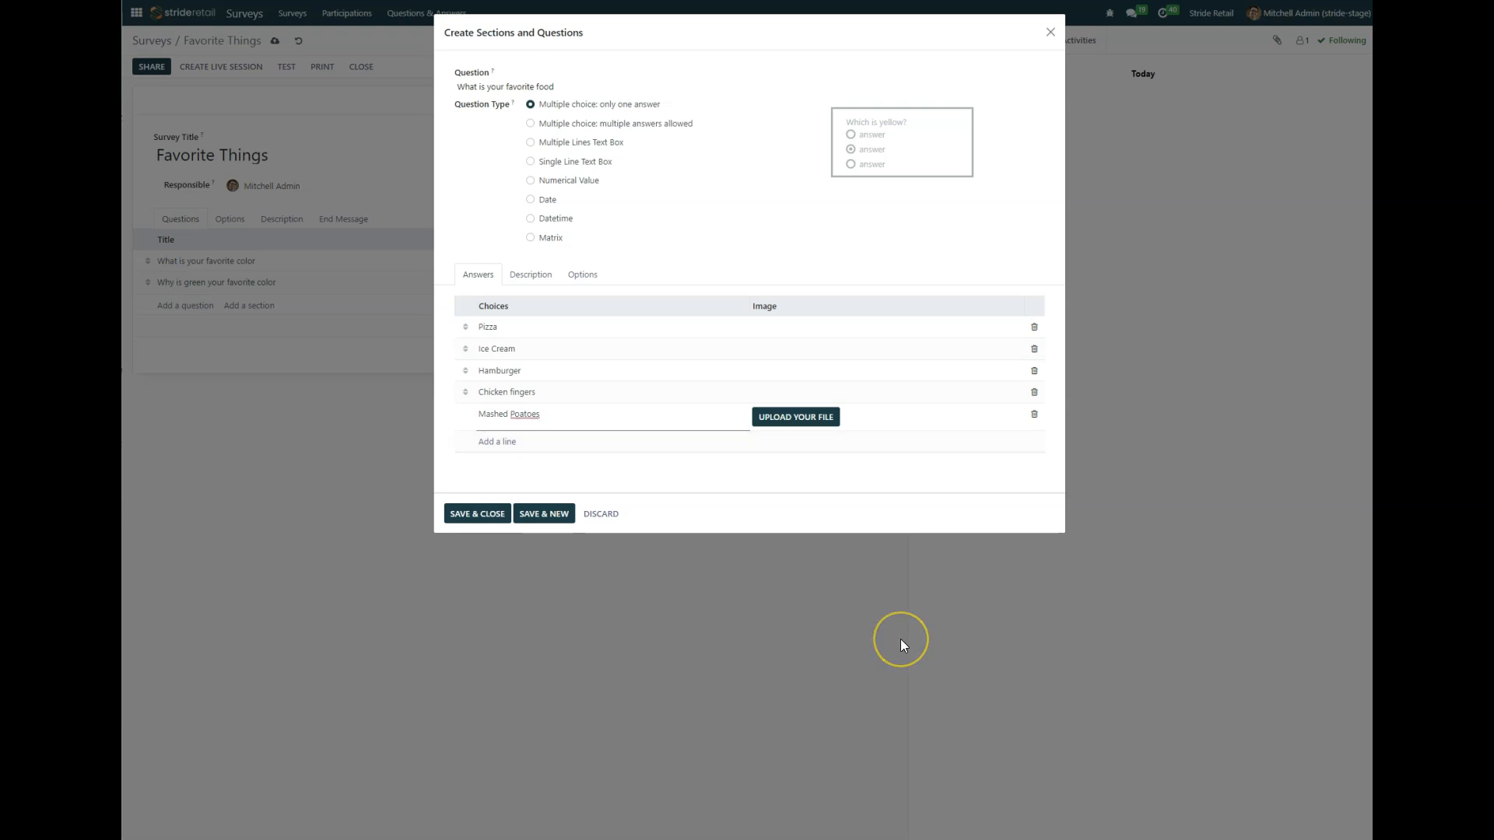
click(489, 638)
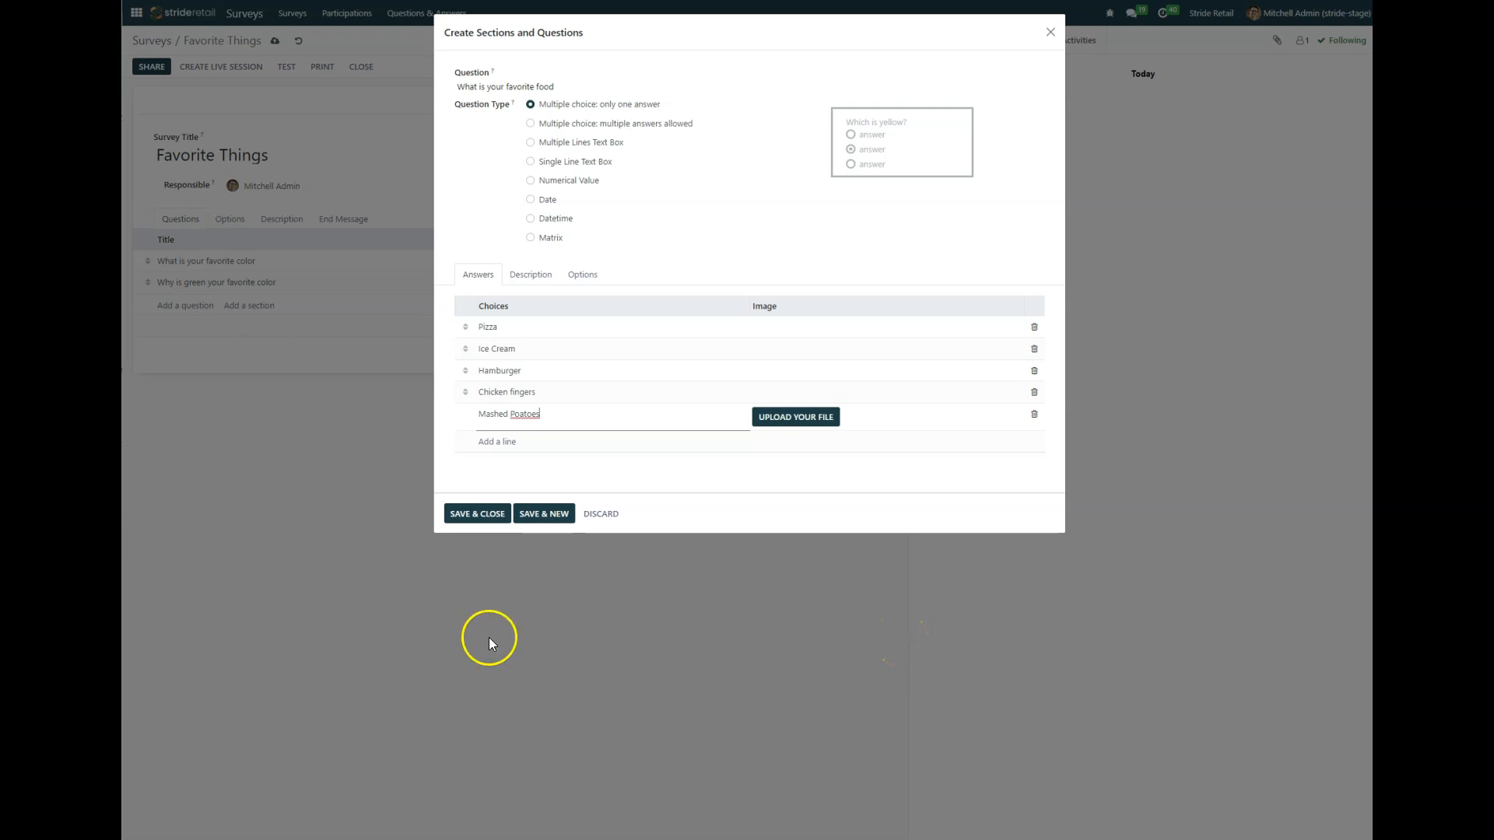
triple_click(519, 414)
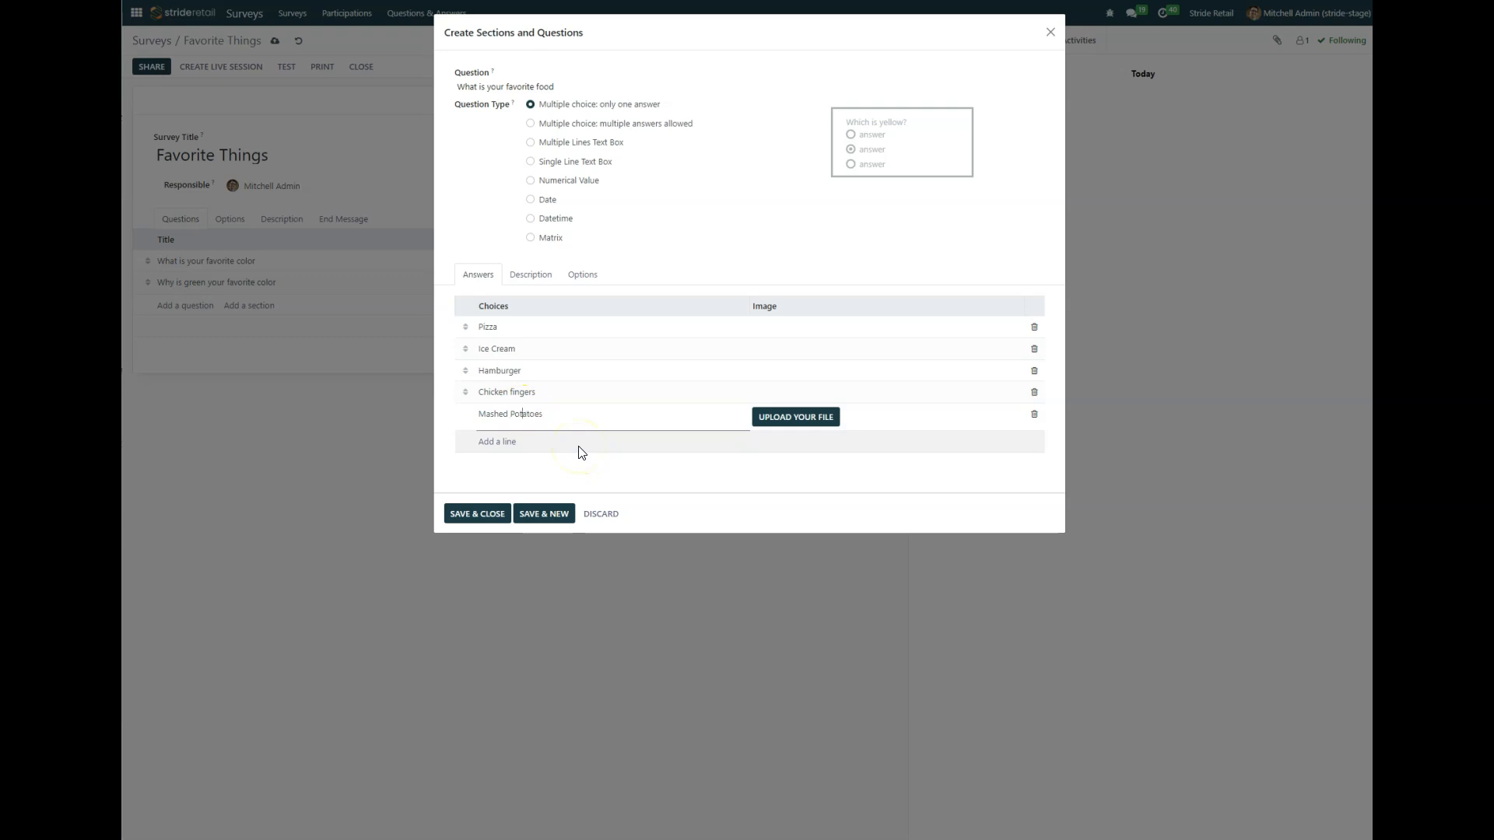
click(476, 516)
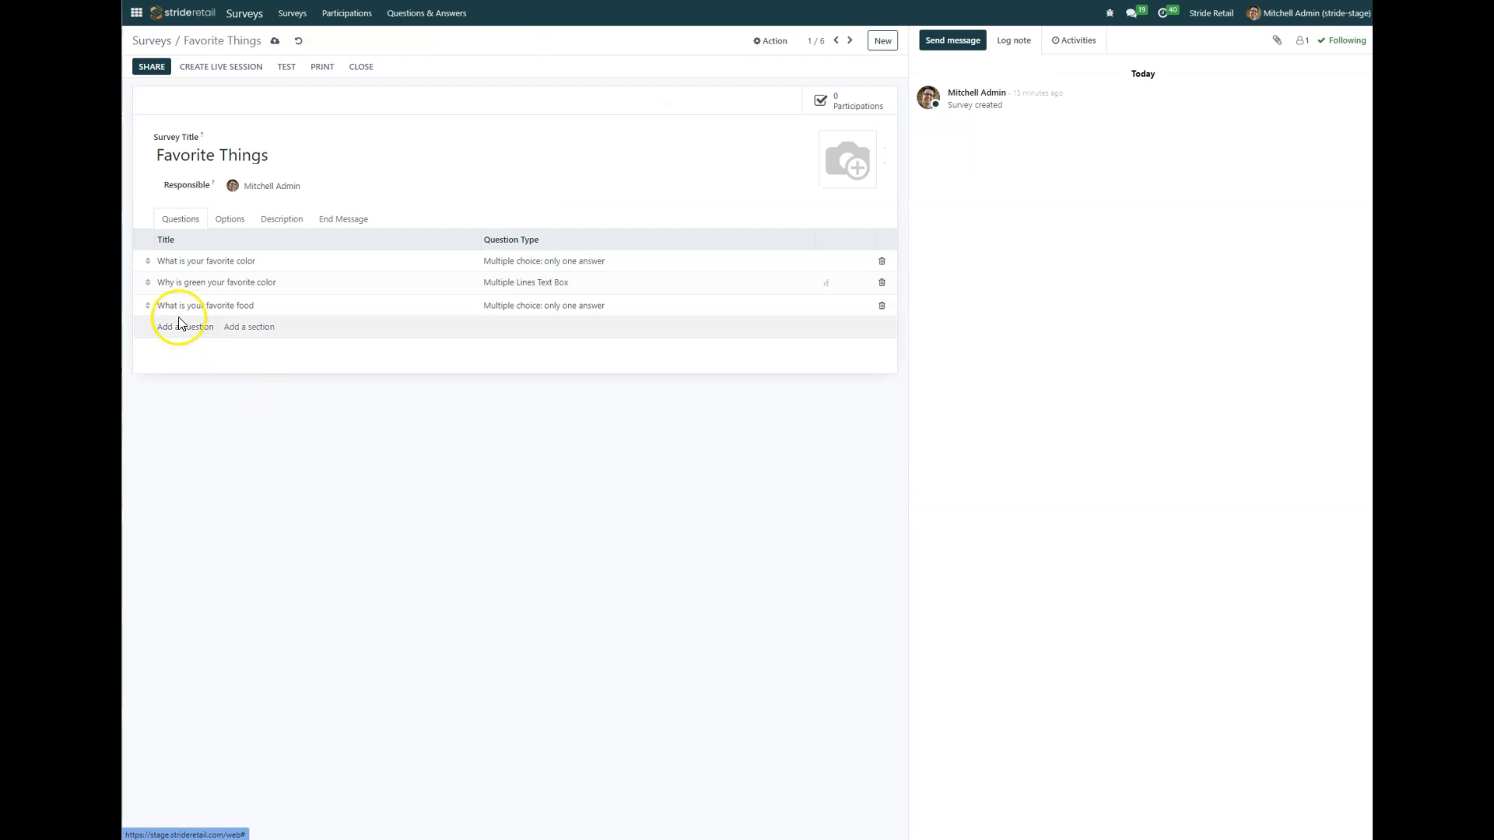
- Create a new Single Line Text Box question titled "Why did you choose pizza?"
click(178, 328)
click(827, 292)
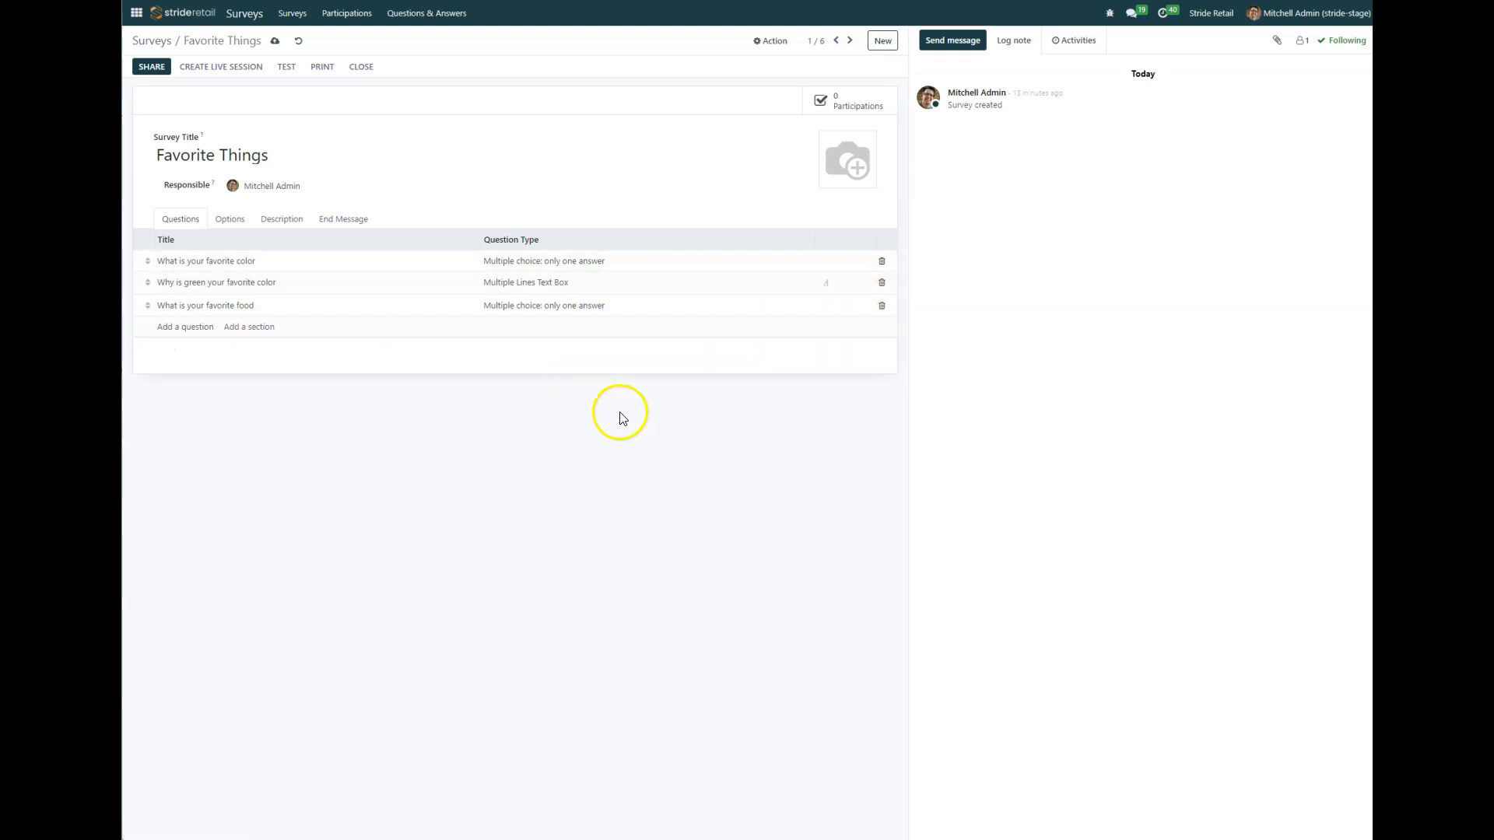
click(176, 327)
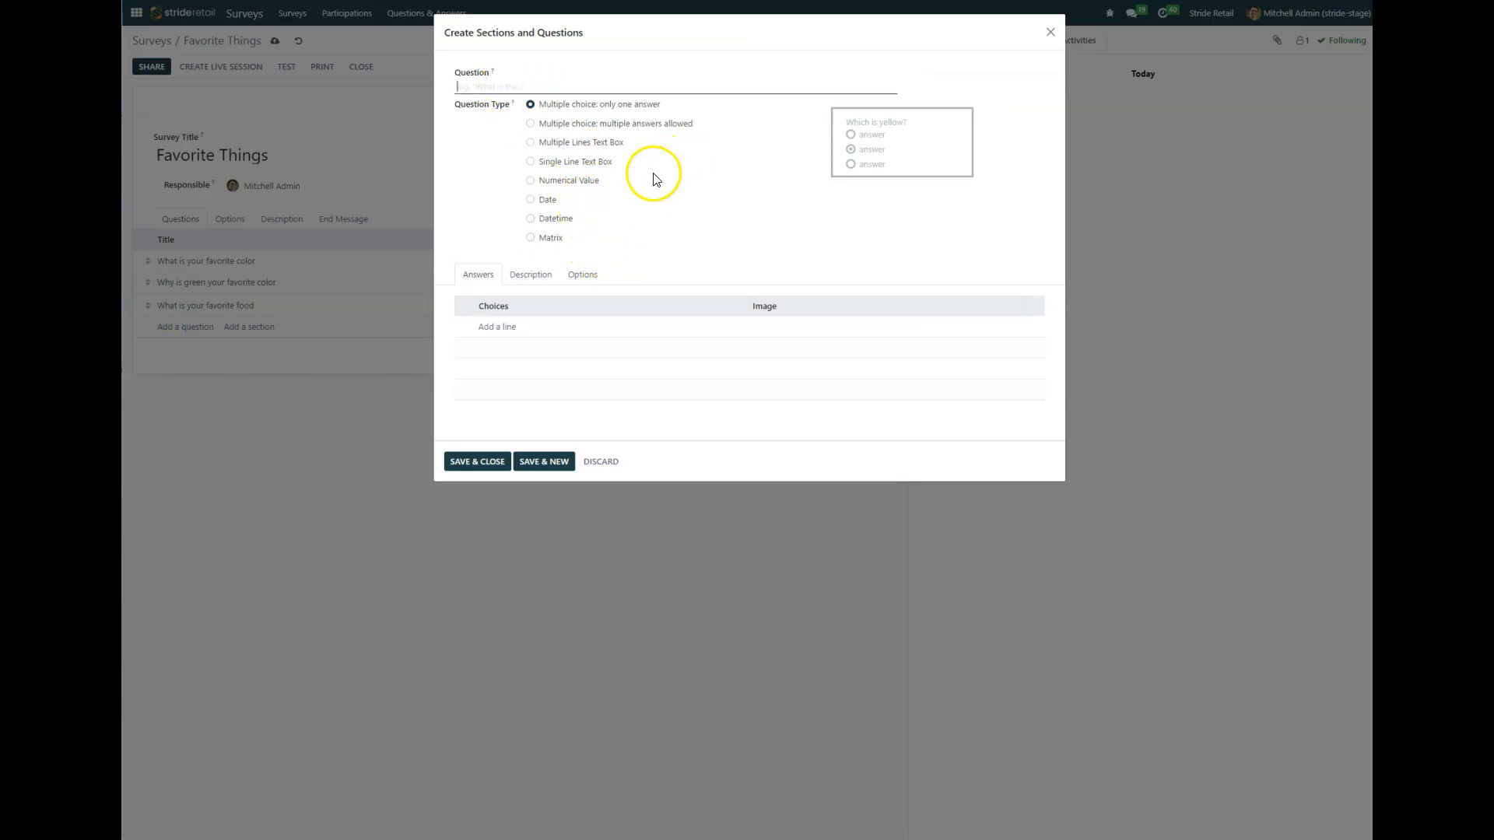
click(533, 163)
click(501, 87)
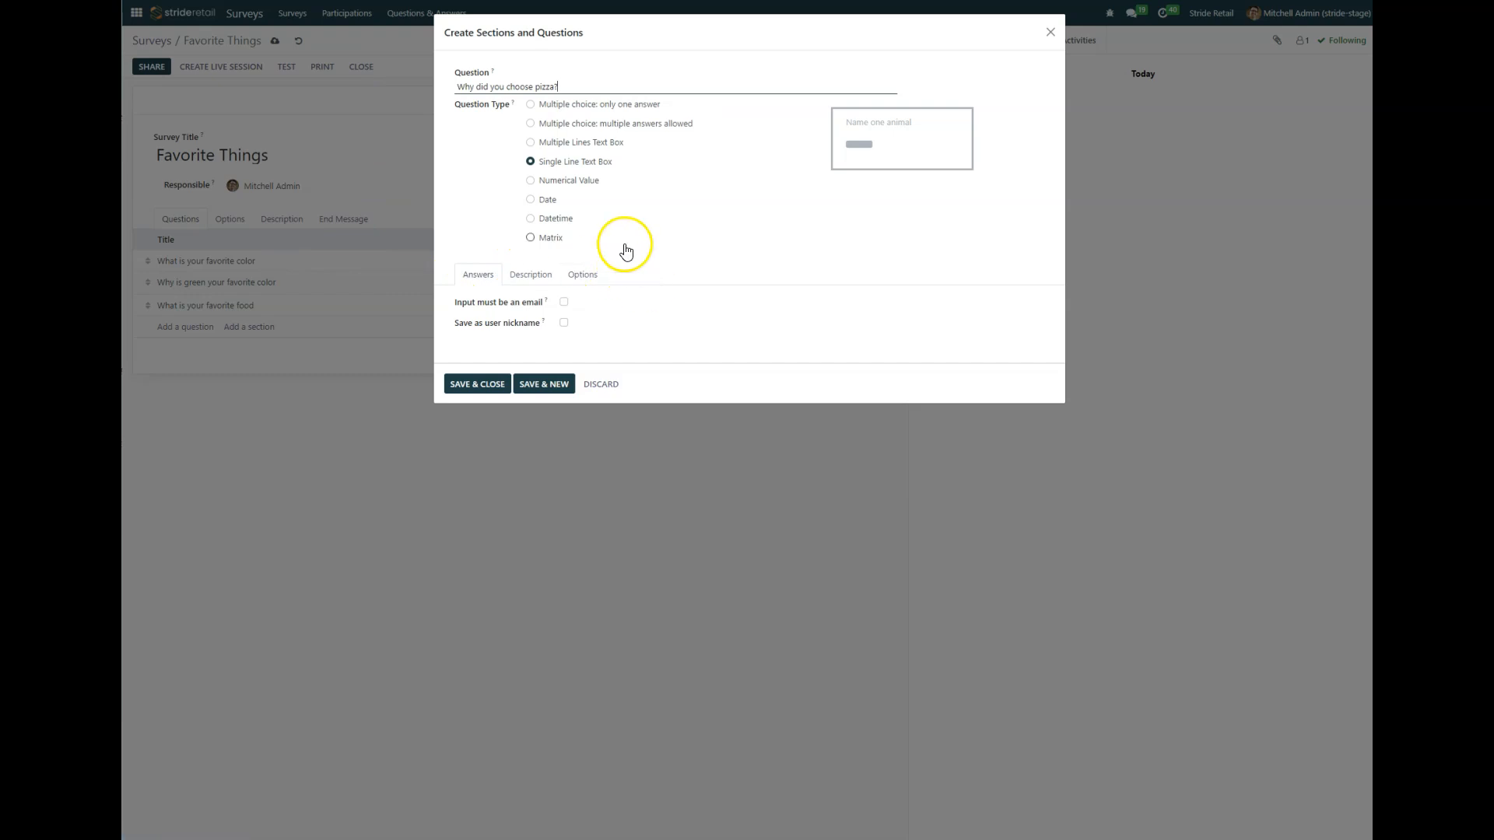
- Try to set a triggering question for the conditional display of the unsaved question "Why did you choose pizza?"
click(585, 276)
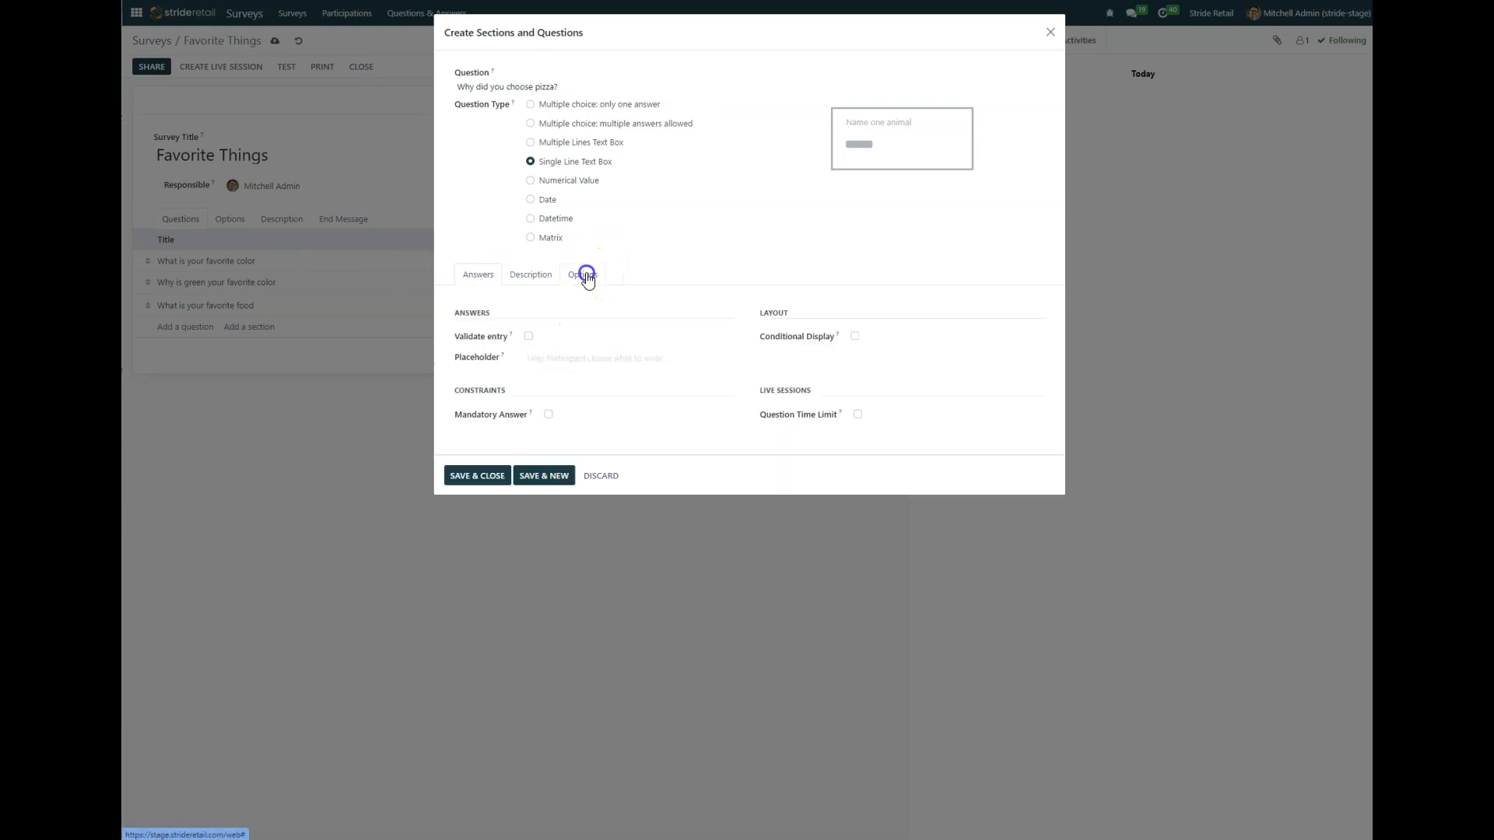
click(857, 337)
click(918, 361)
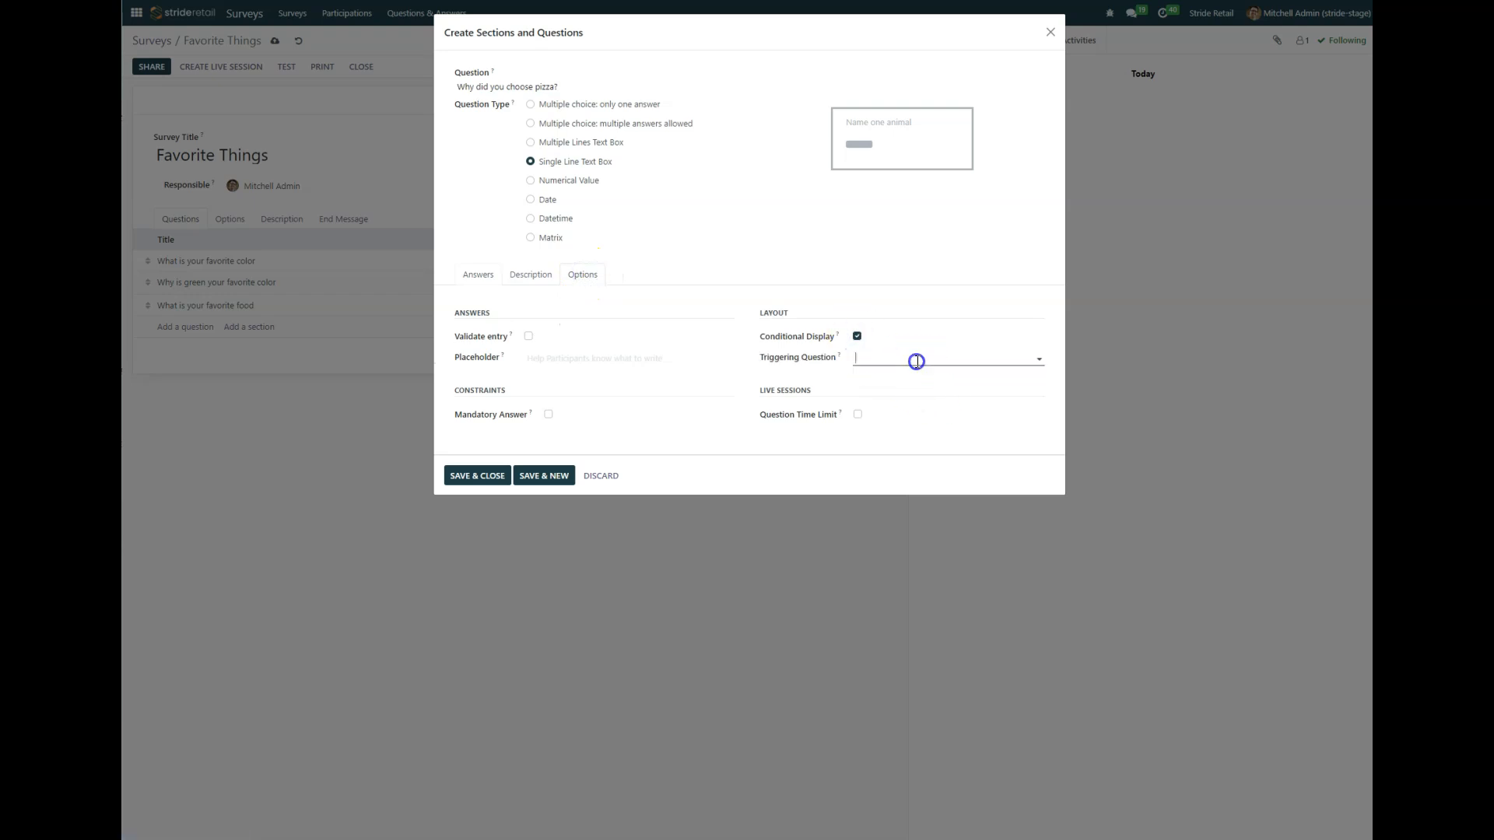
click(937, 358)
click(939, 359)
click(939, 359)
click(766, 241)
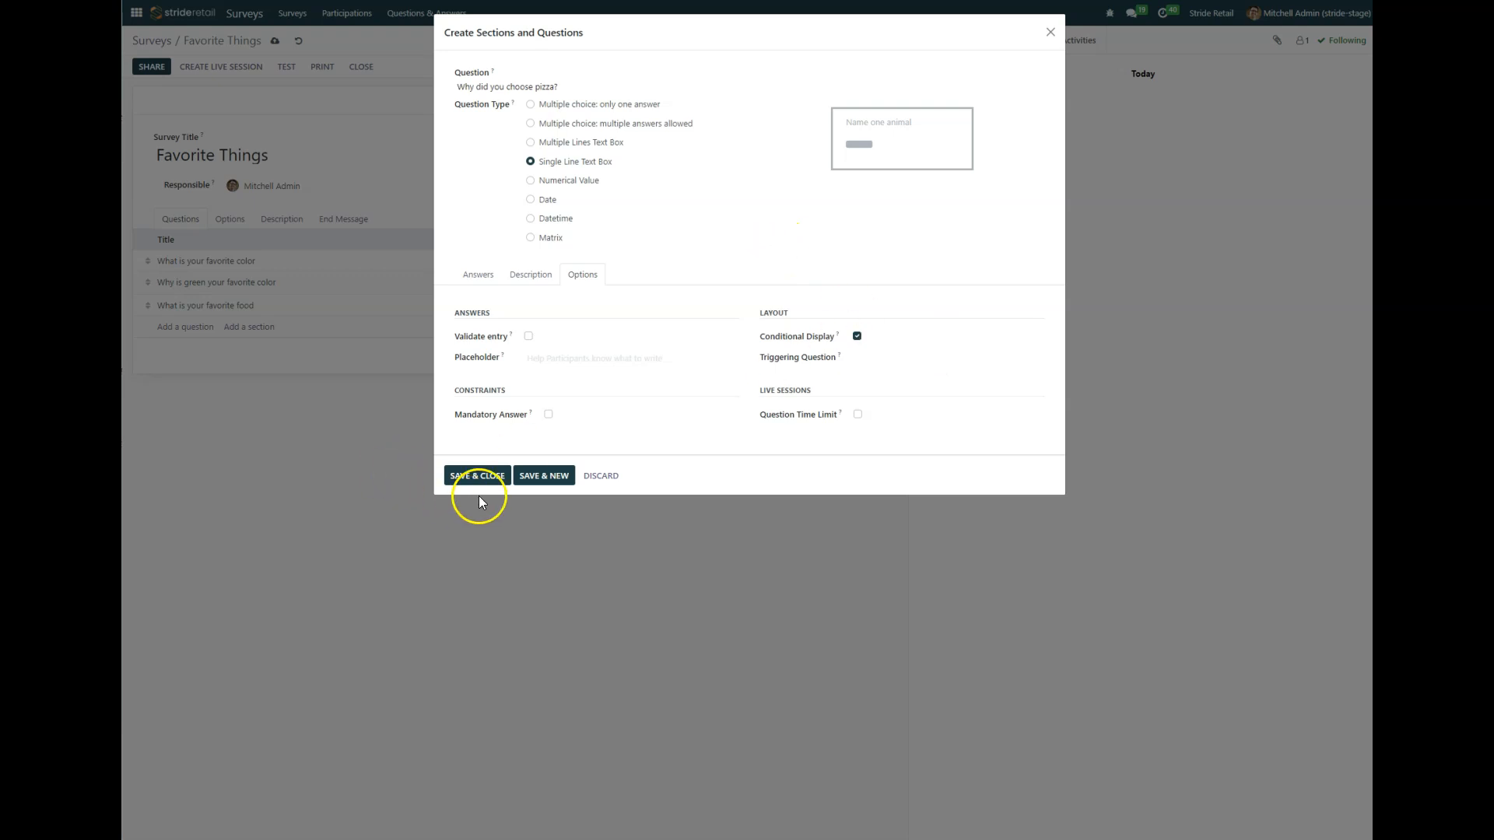
click(858, 337)
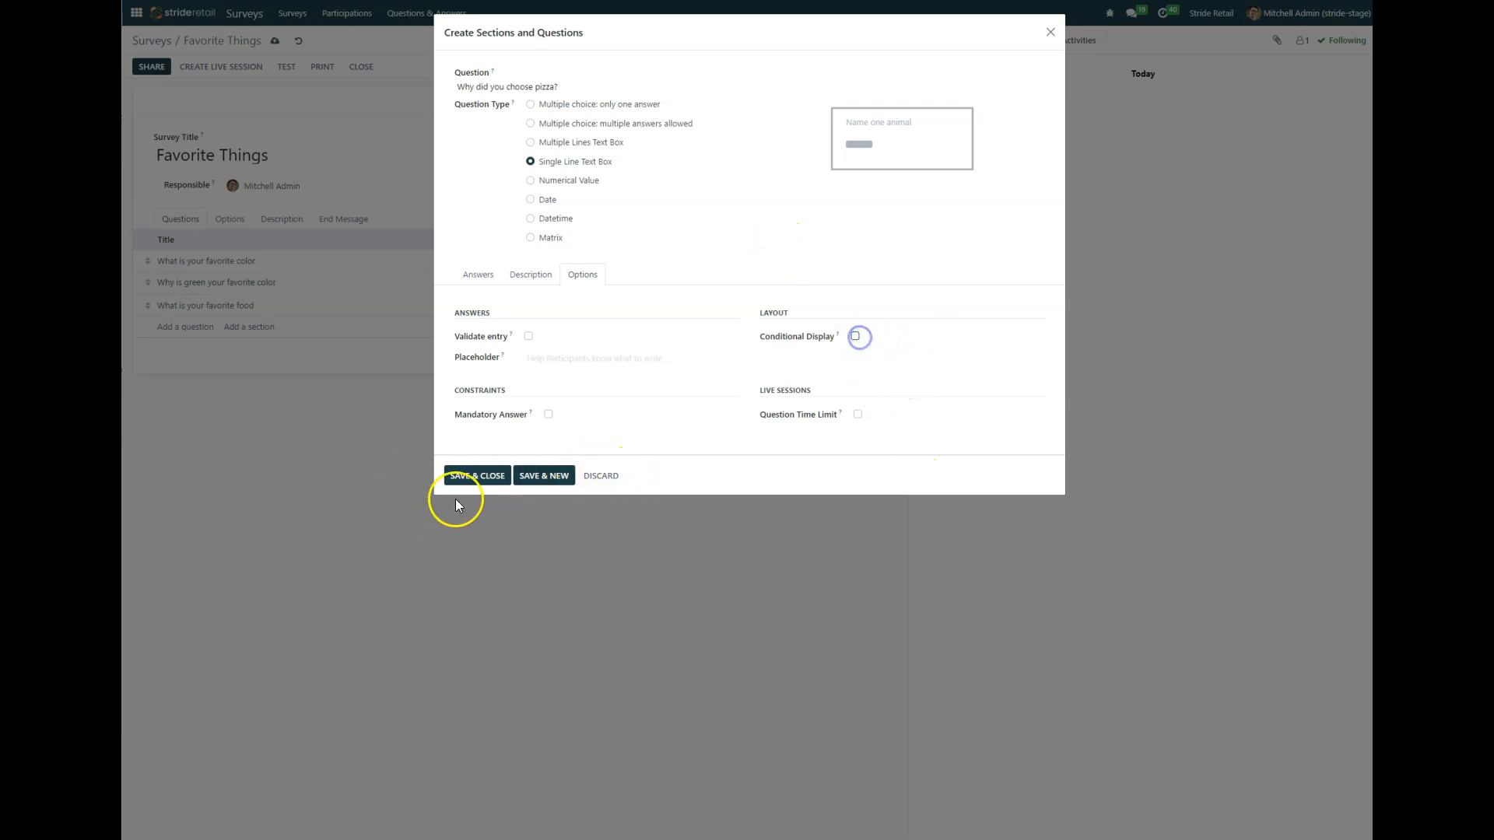
- Save the new pizza question without conditional display, and save the survey
click(477, 476)
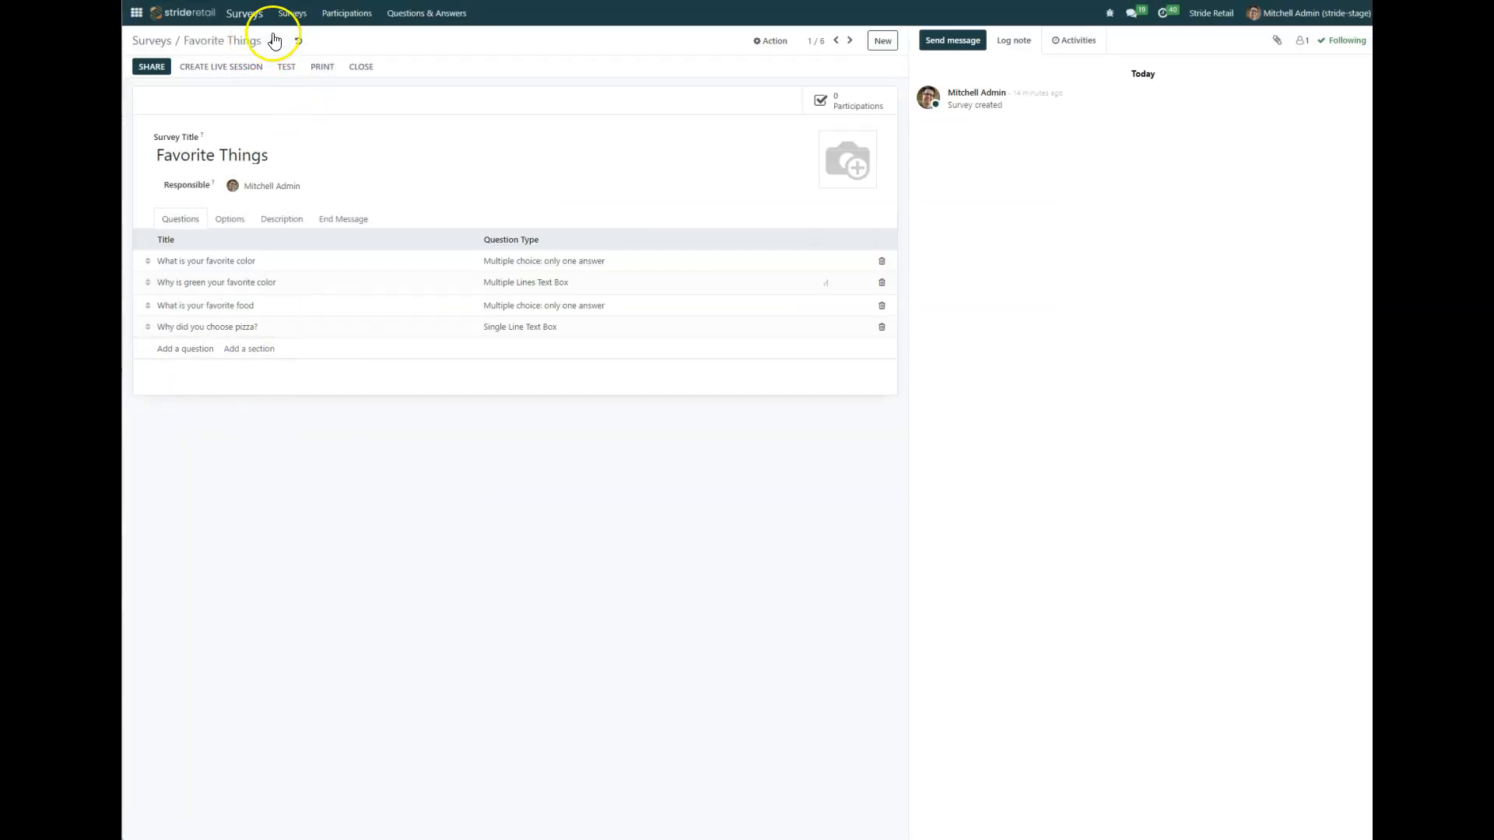
click(276, 44)
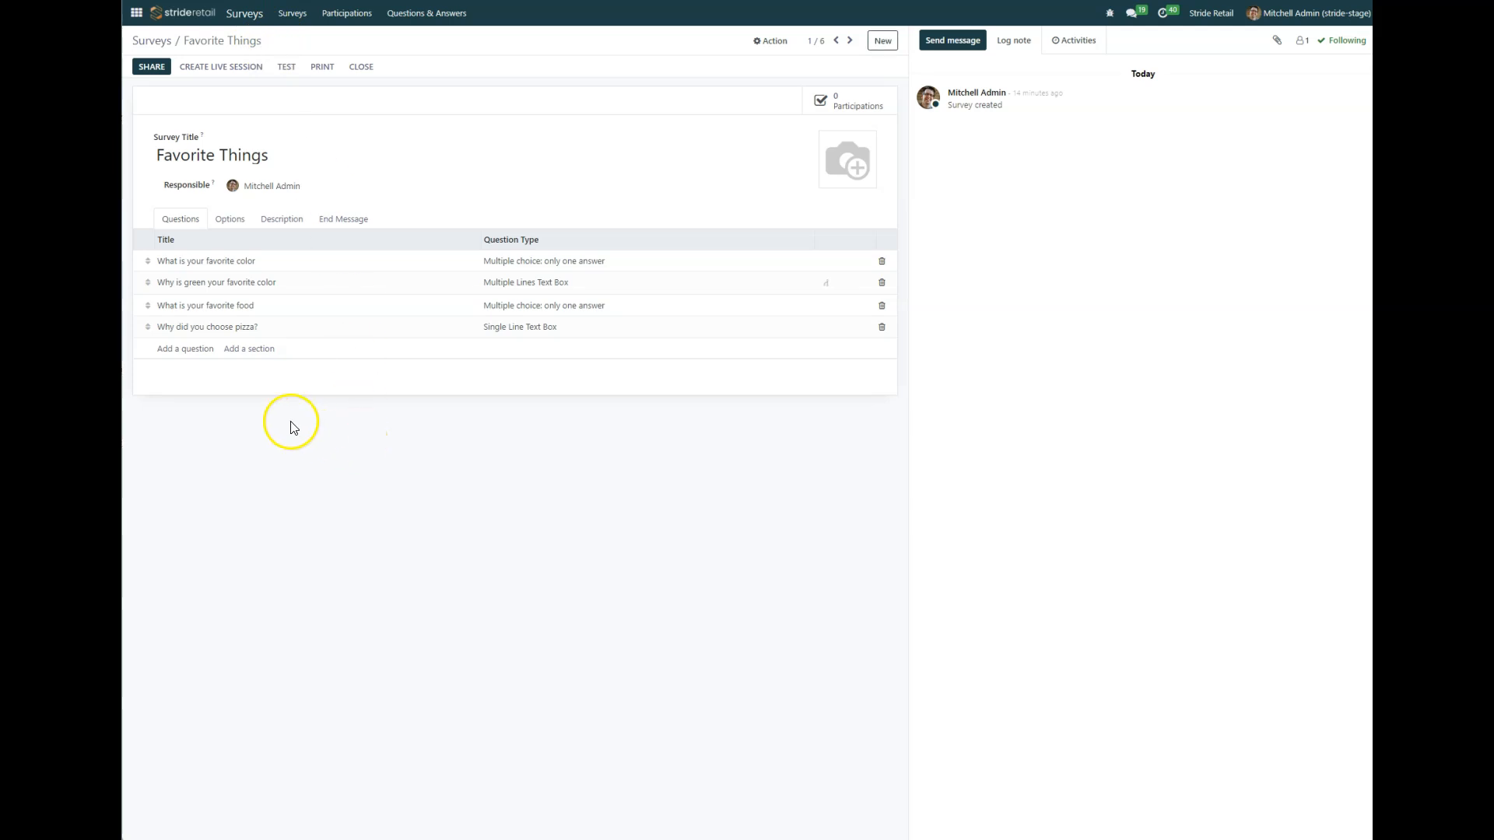
- Make "Why did you choose pizza?" display conditionally, triggered by the answer Pizza to "What is your favorite food", and save the question and survey
click(239, 330)
click(585, 278)
click(856, 337)
click(875, 359)
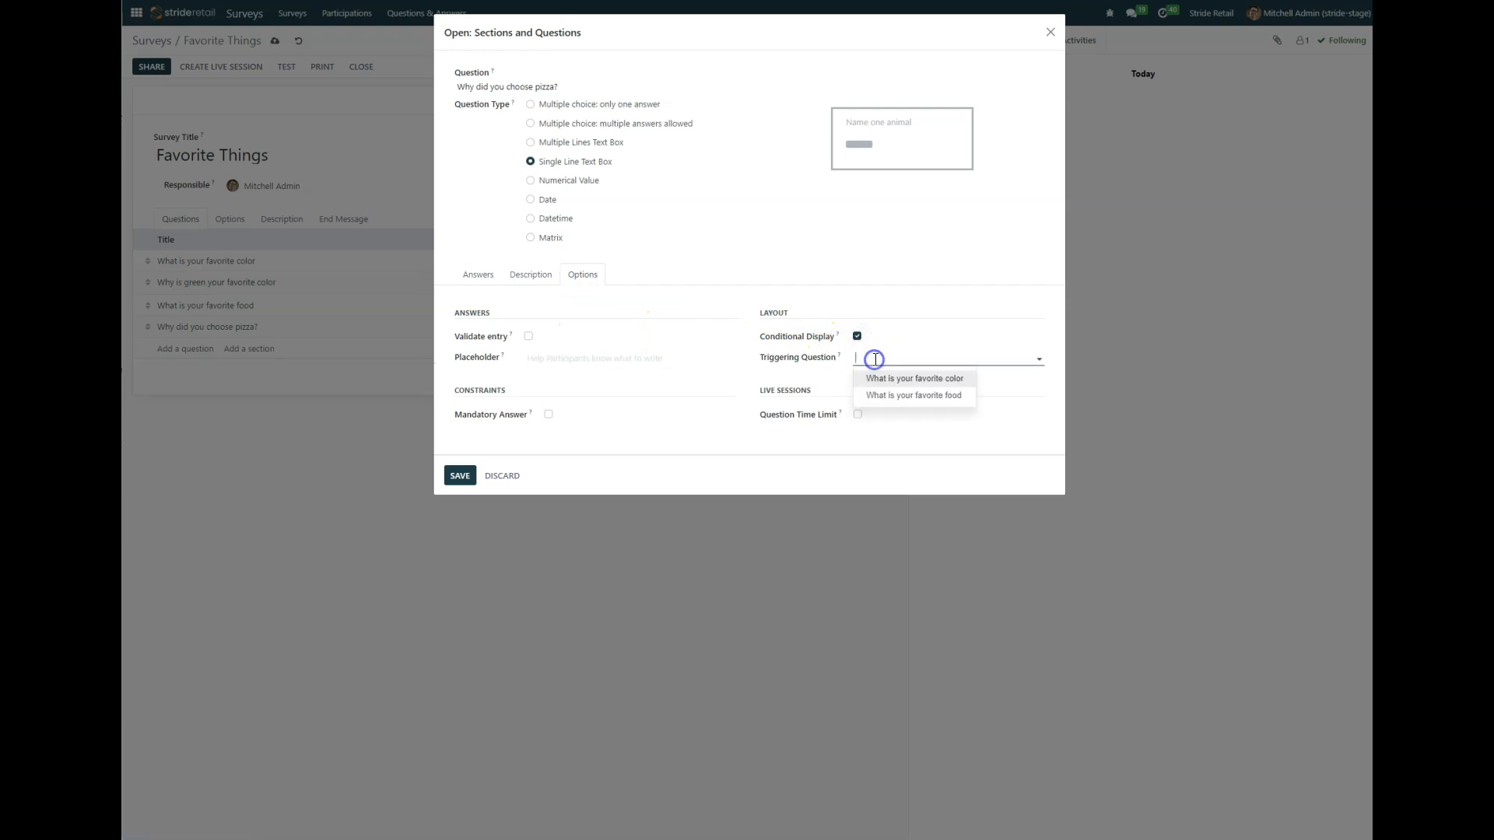
click(905, 395)
click(864, 382)
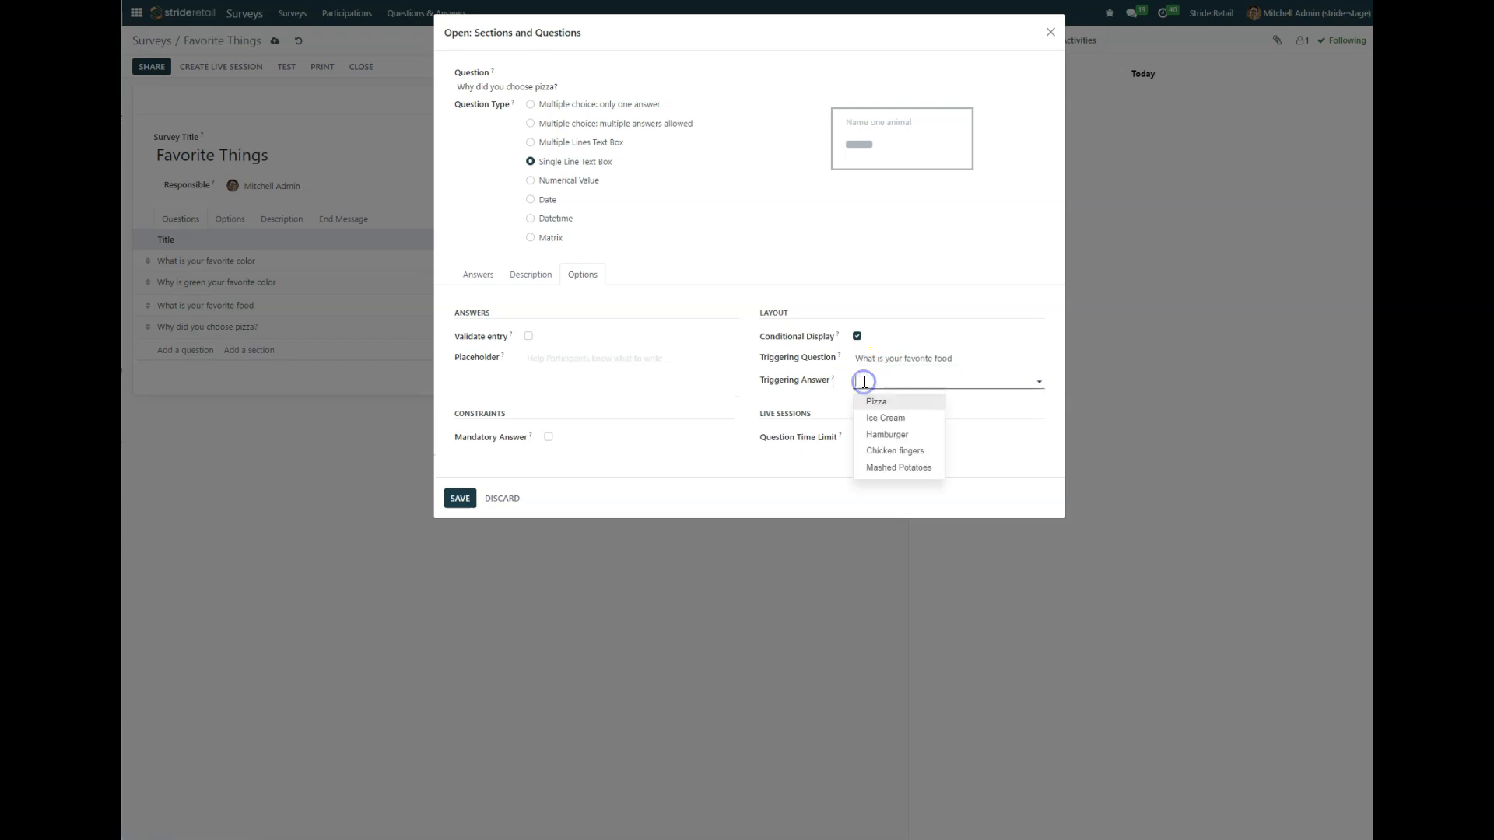
click(878, 403)
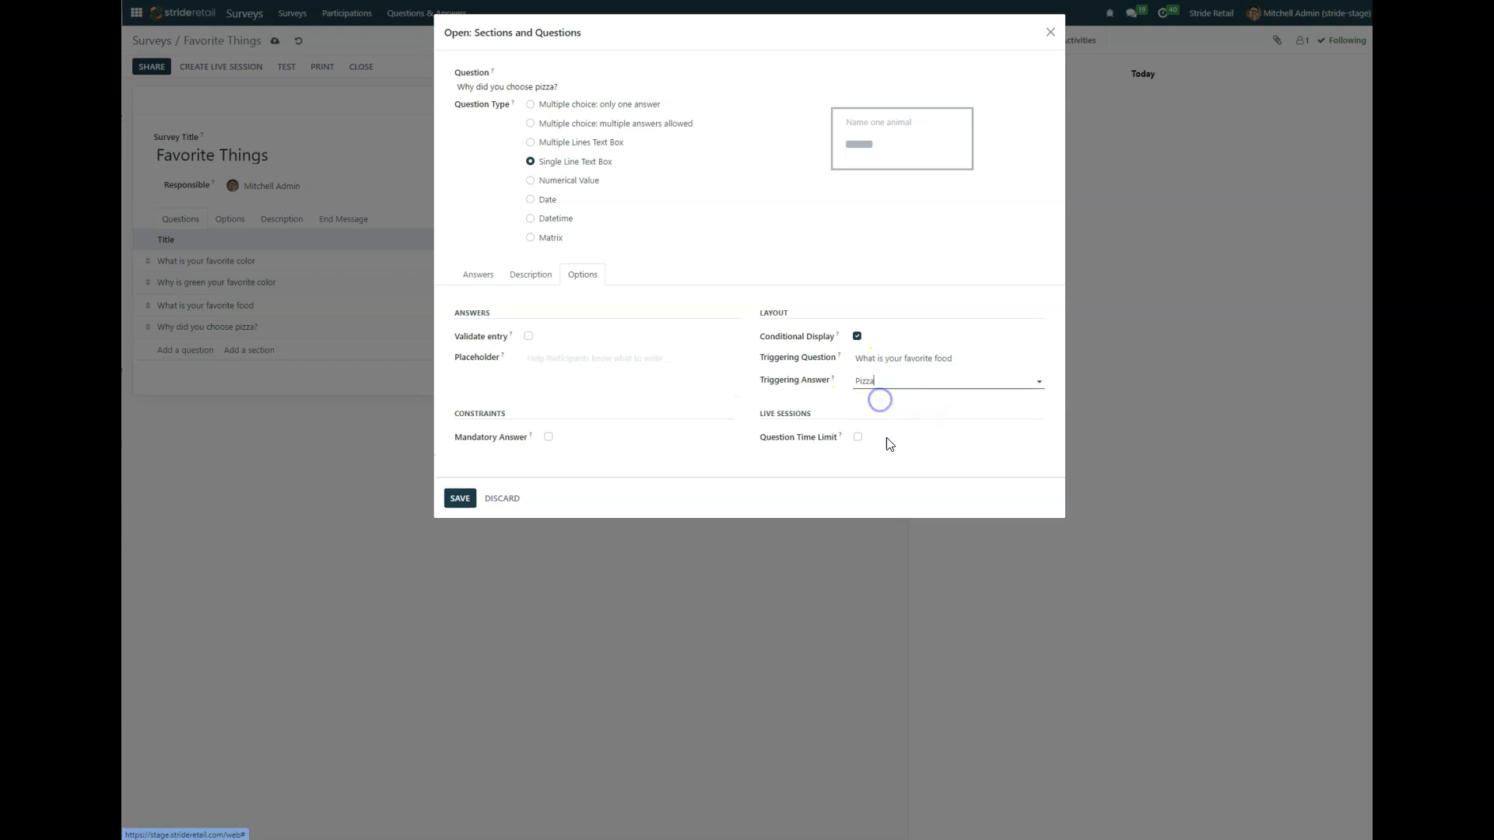
click(460, 498)
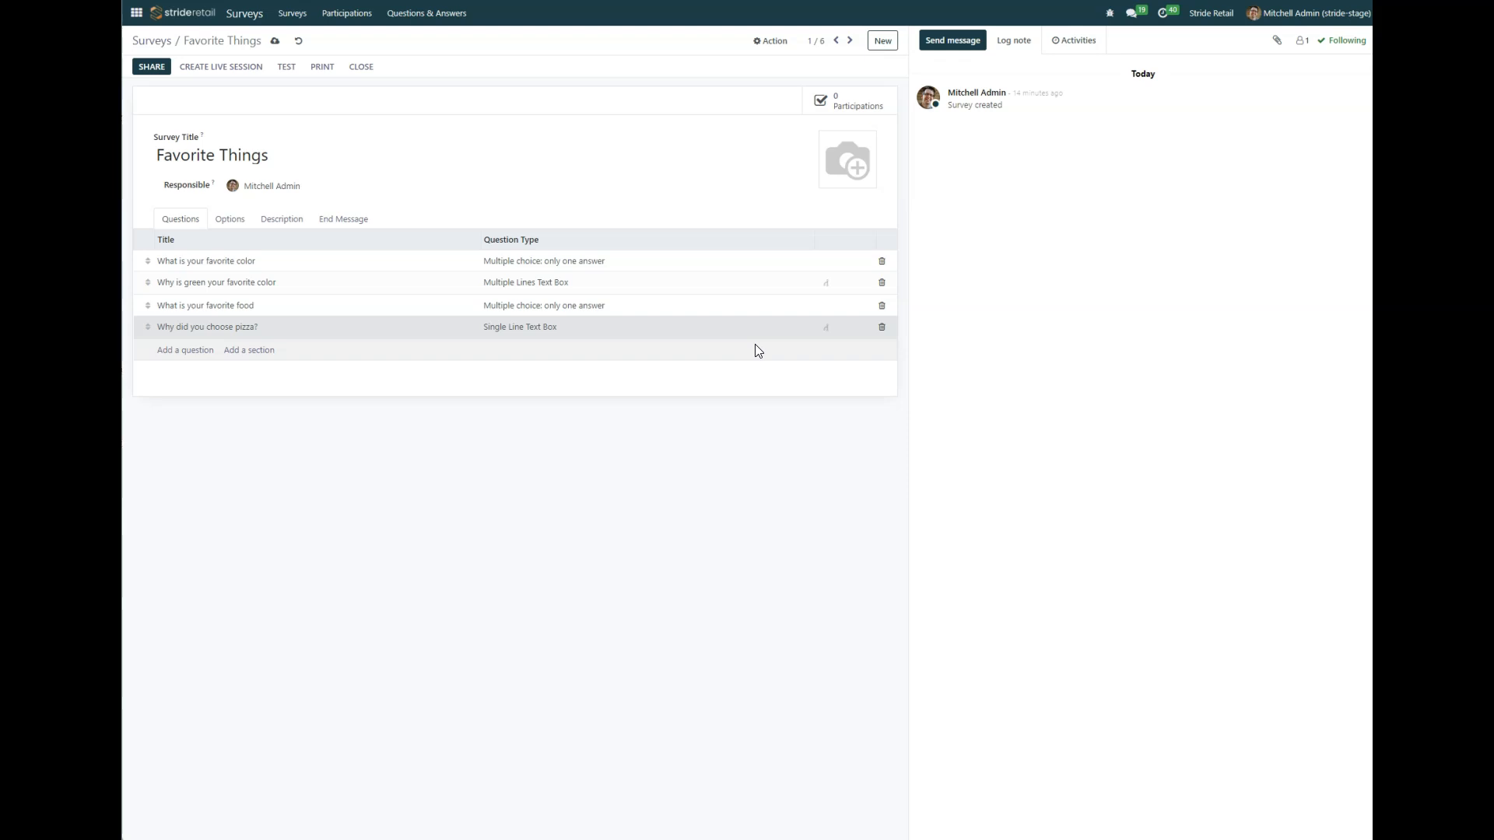
click(276, 41)
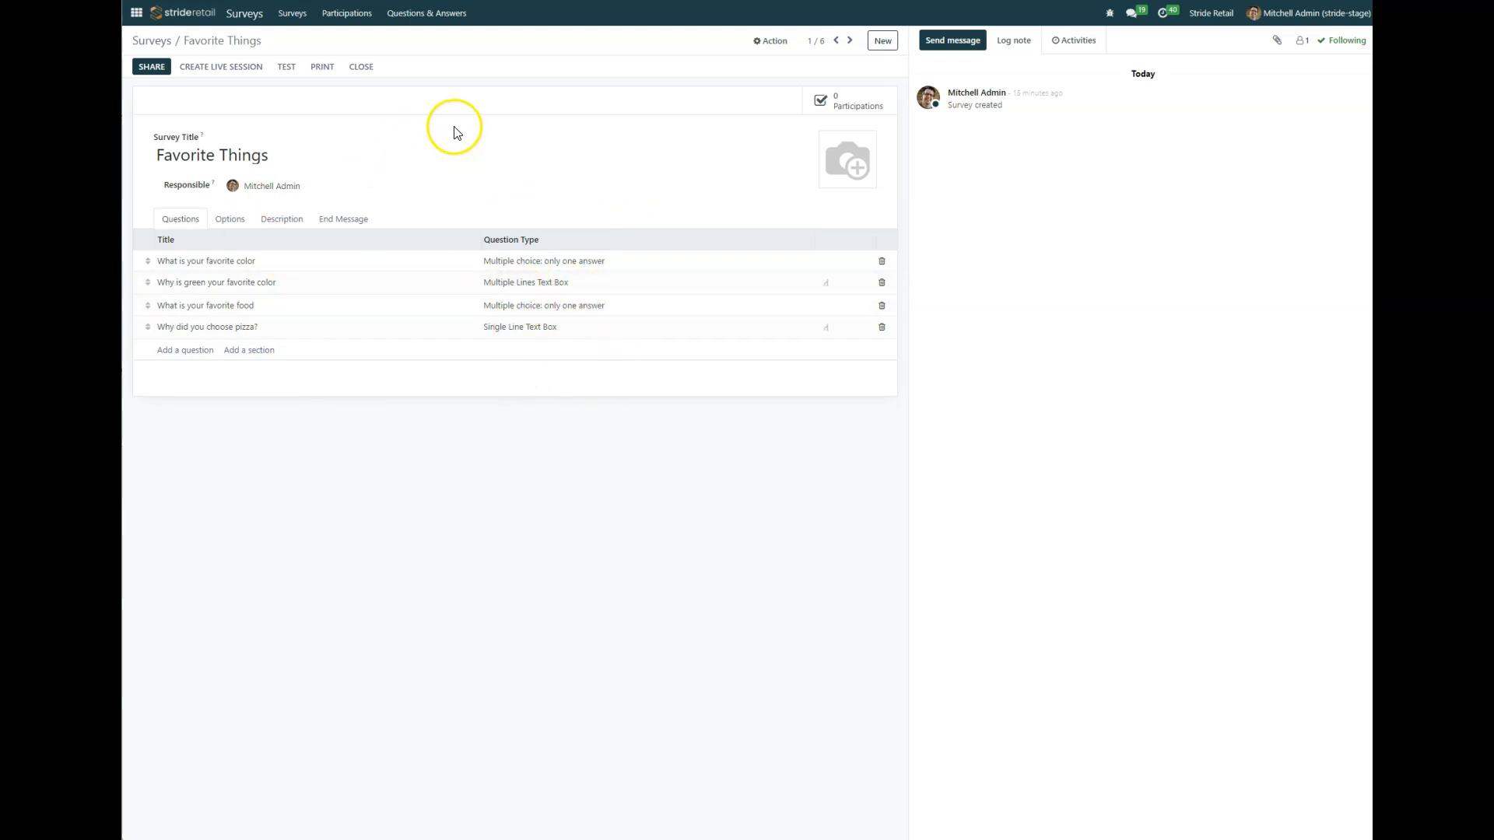
- Start a test run of the survey and try the answers Red and Green on the favorite color question
click(284, 70)
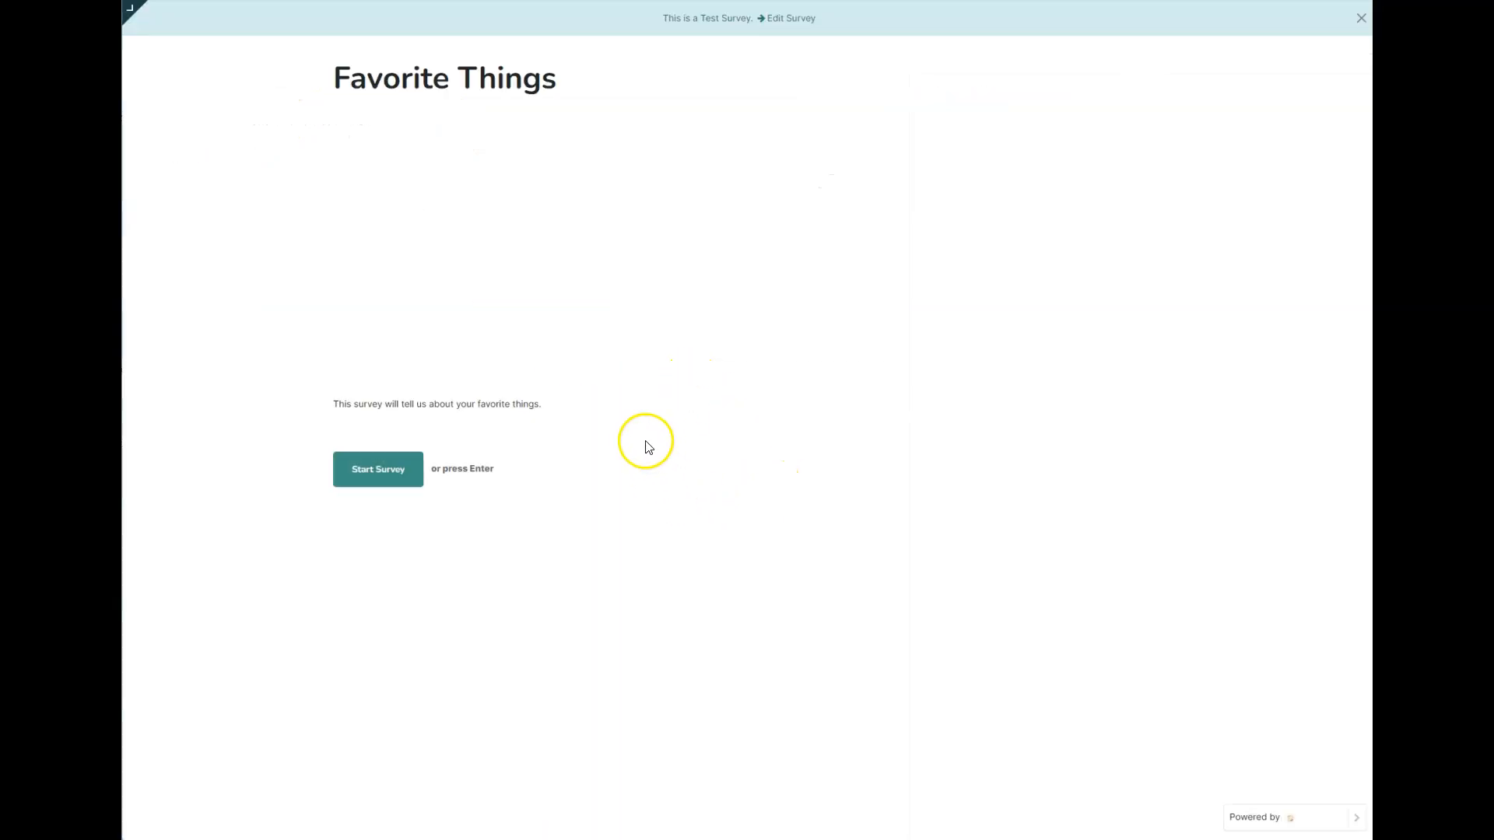
click(371, 470)
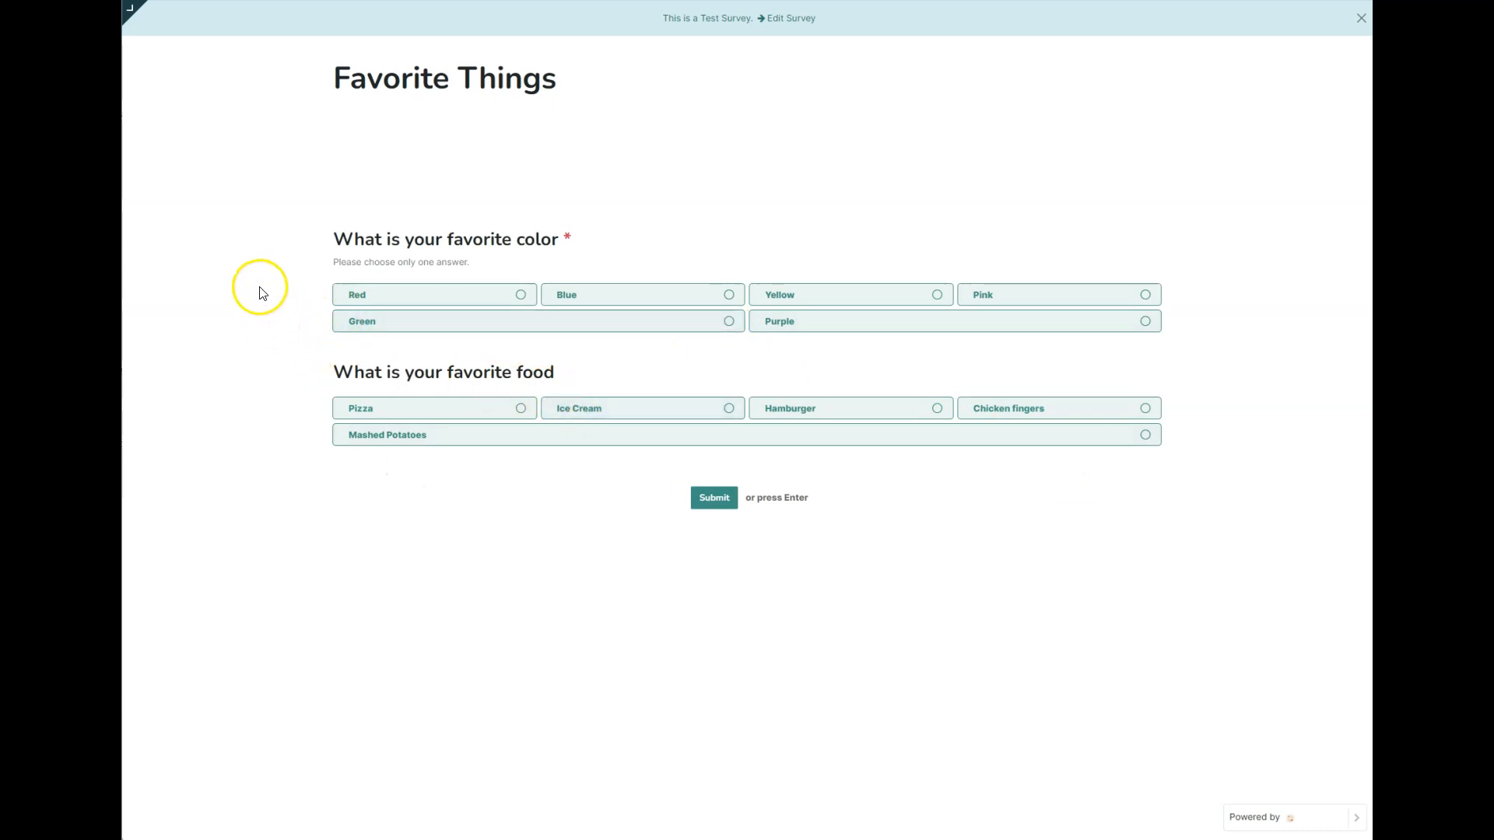
click(523, 296)
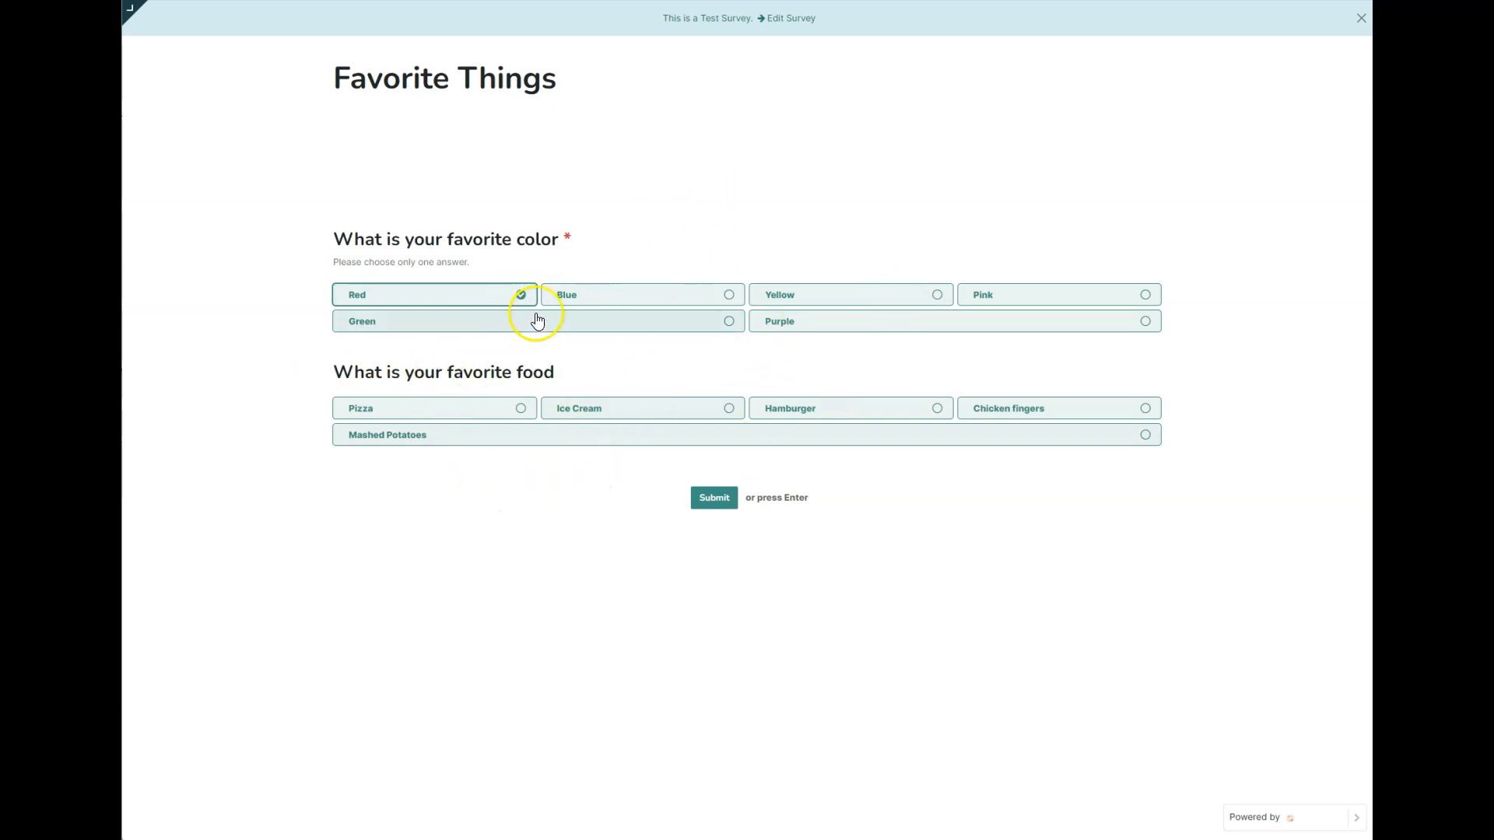
click(731, 325)
click(404, 351)
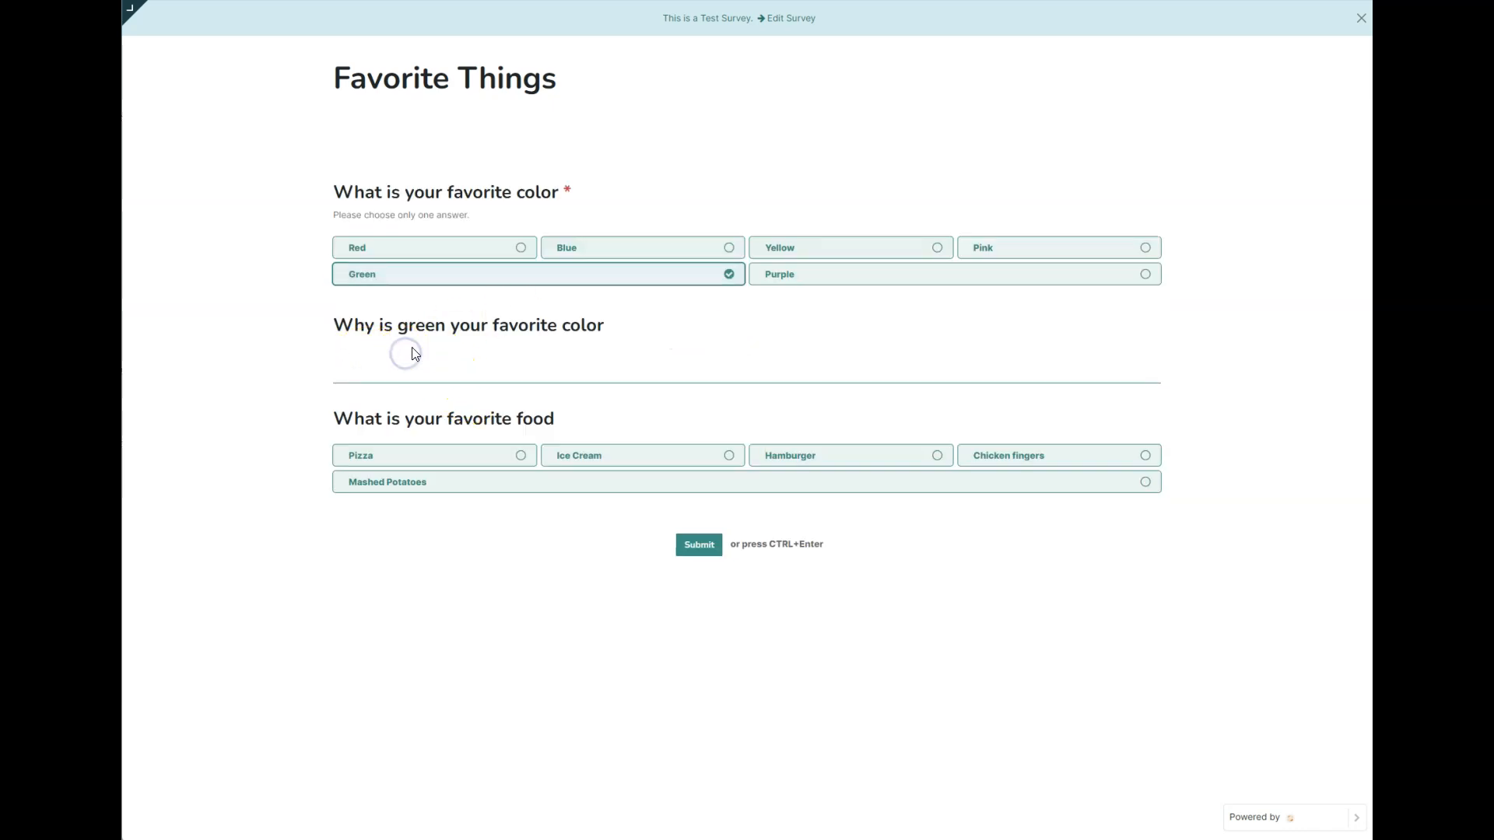
- Clear Green, try Ice Cream and Pizza as favorite food, answer the pizza follow-up with "Because melted cheese is delicious", and choose Red as color
click(729, 274)
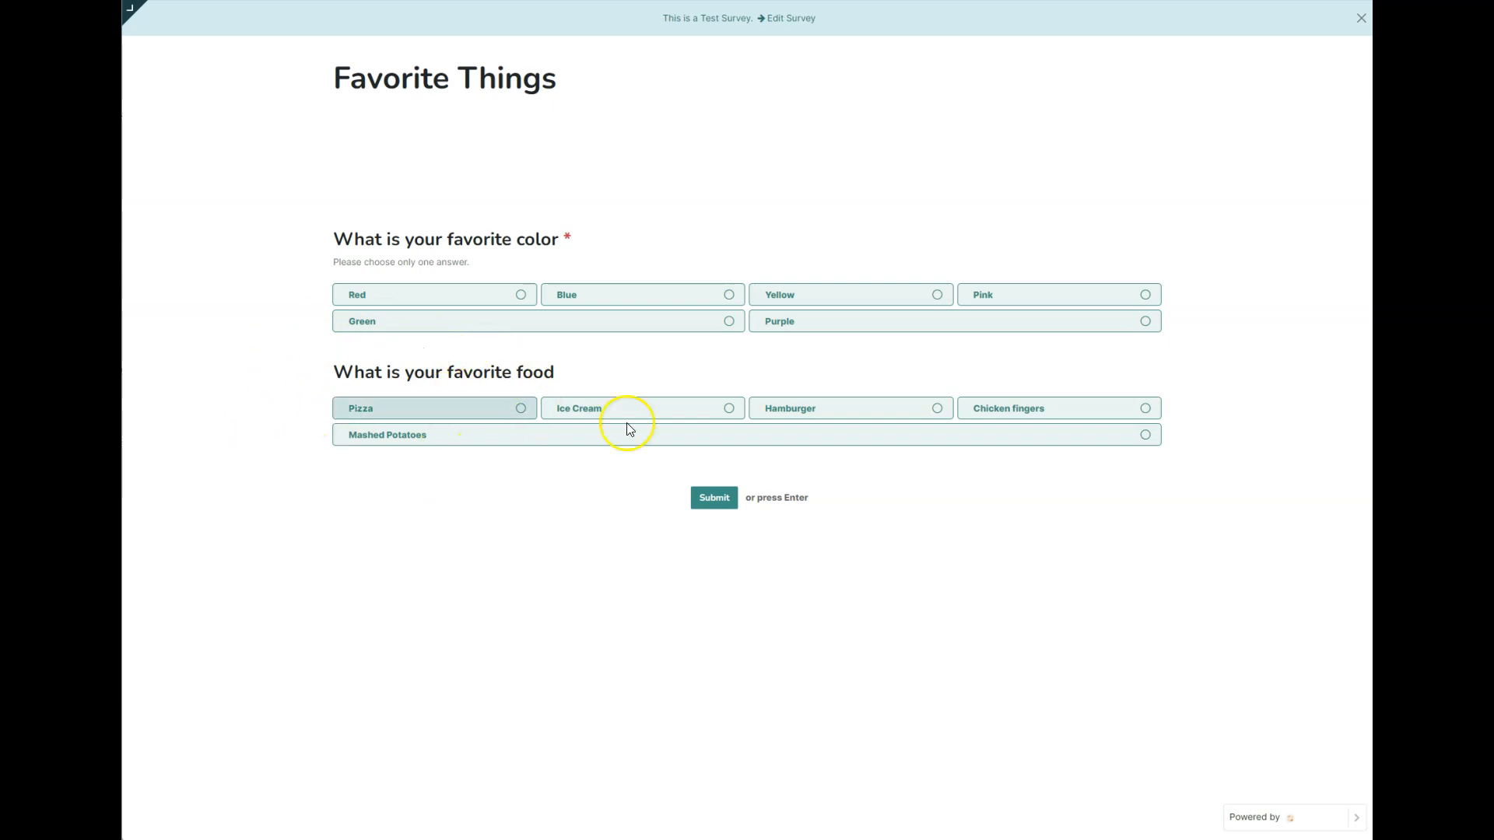
click(716, 411)
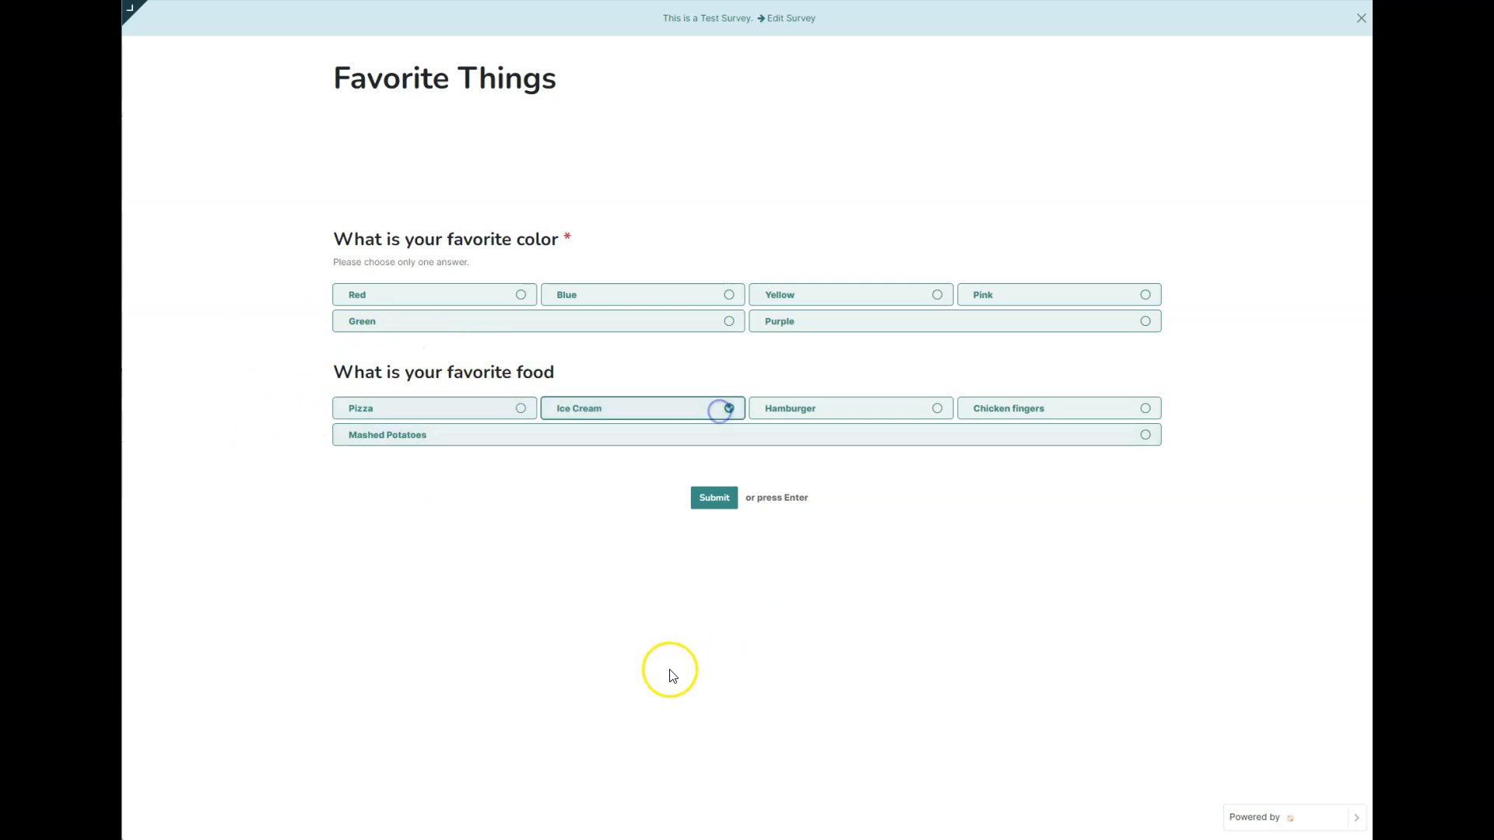
click(481, 419)
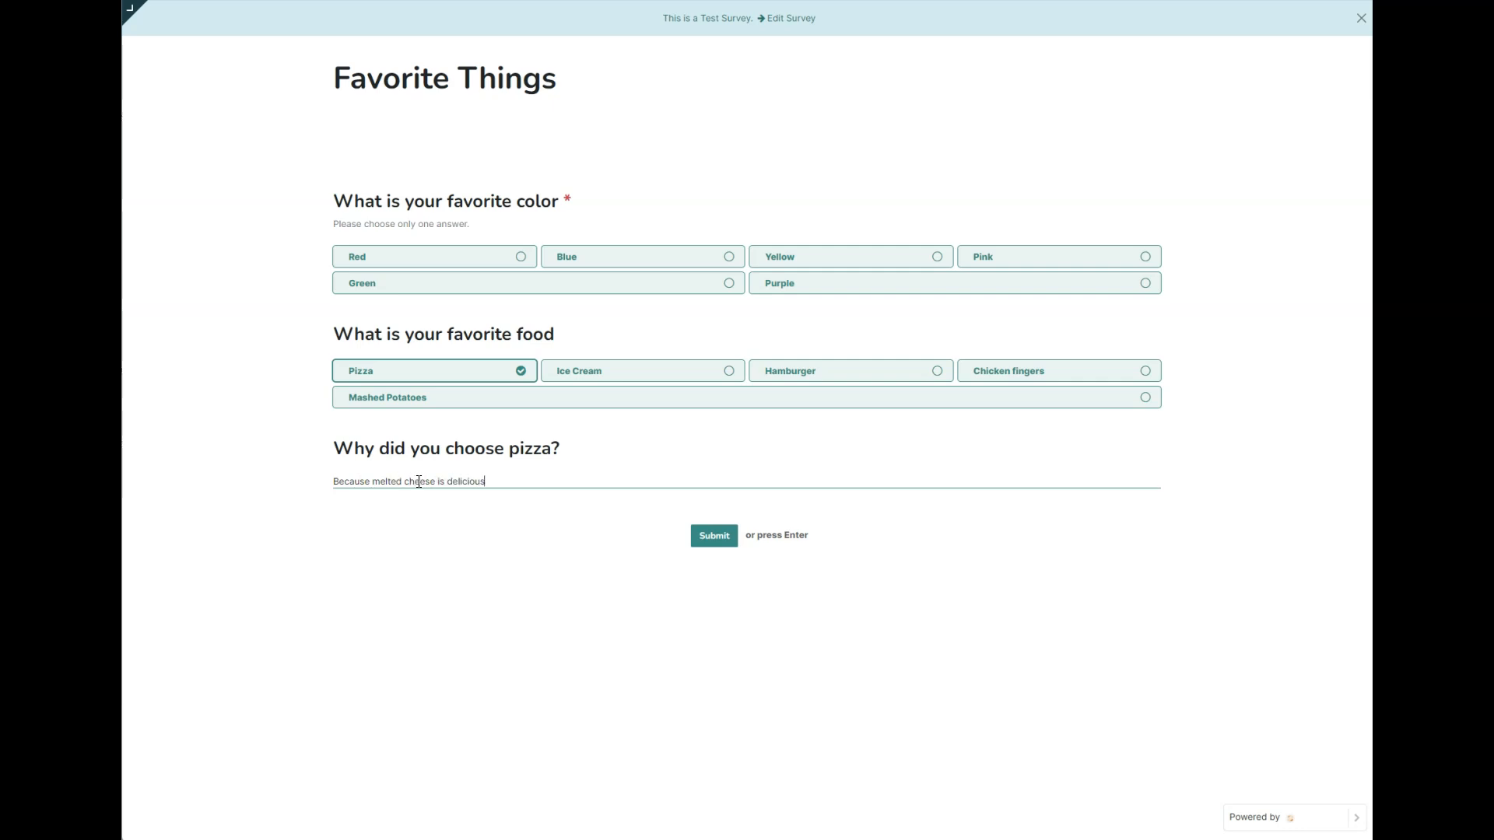
click(521, 263)
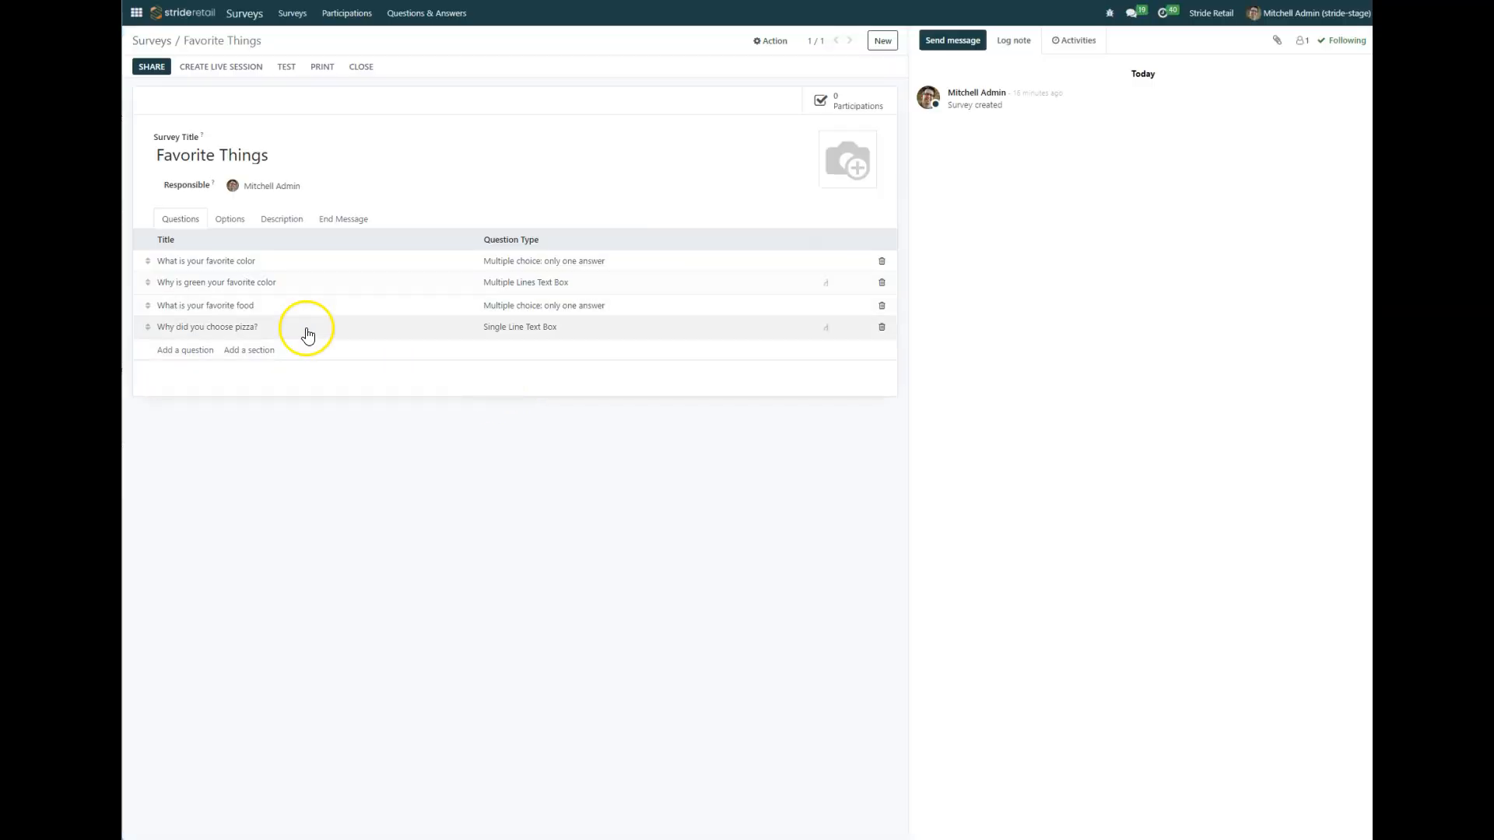
- Make an answer mandatory for "What is your favorite food", keeping the default error message, and save the question
click(237, 306)
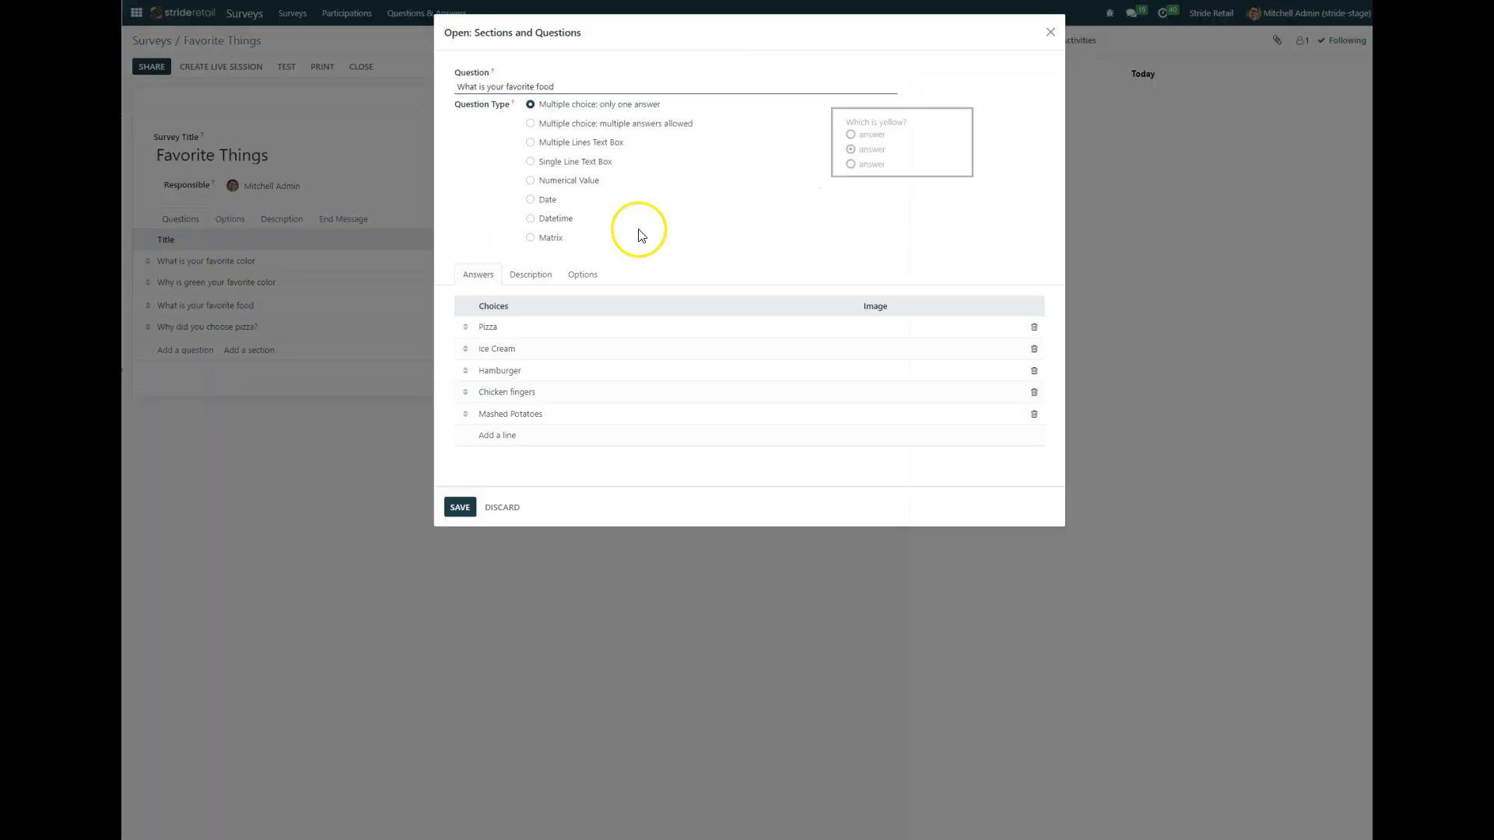
click(582, 275)
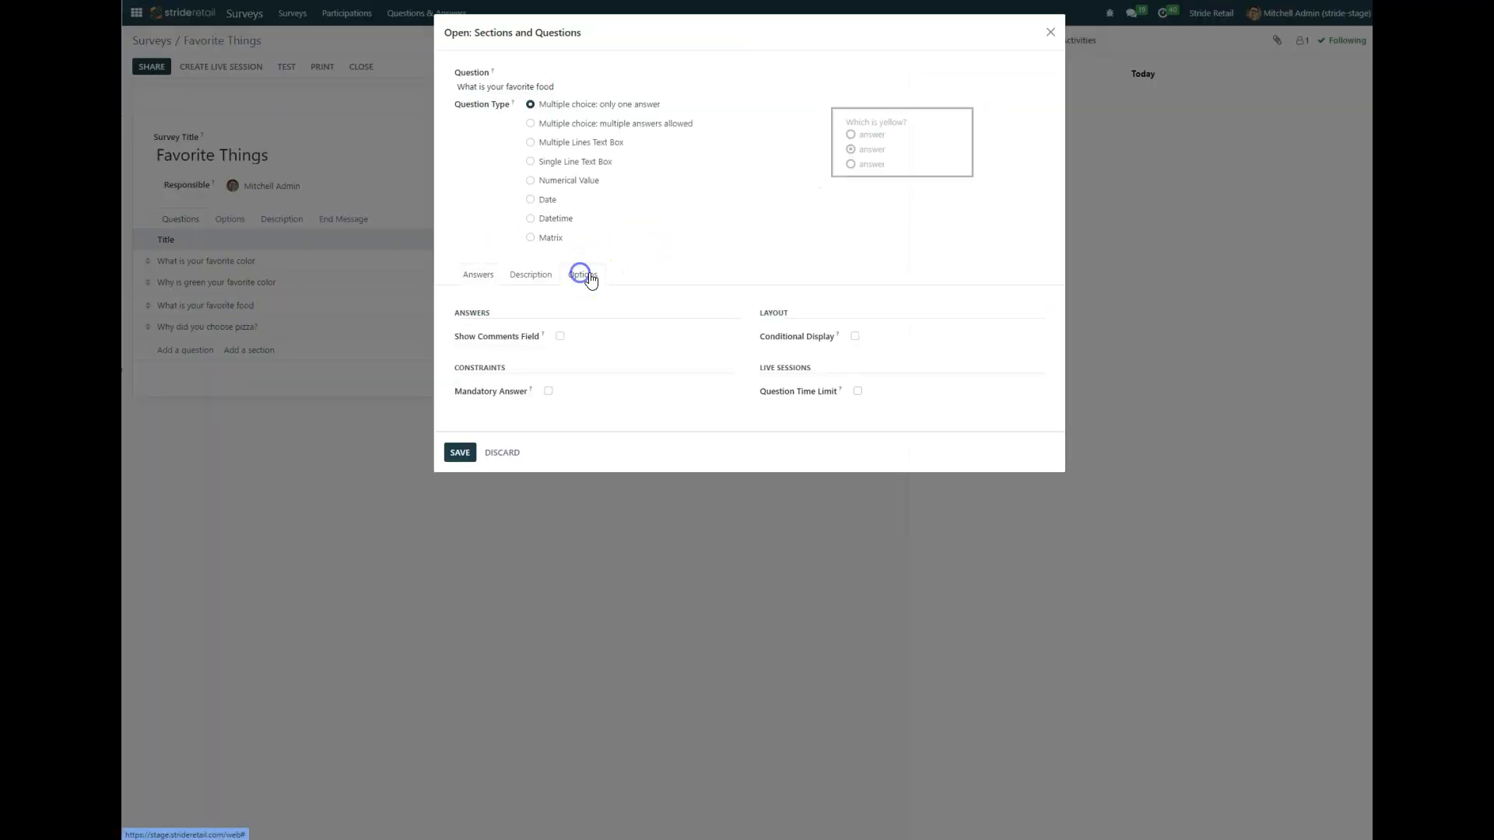
click(548, 391)
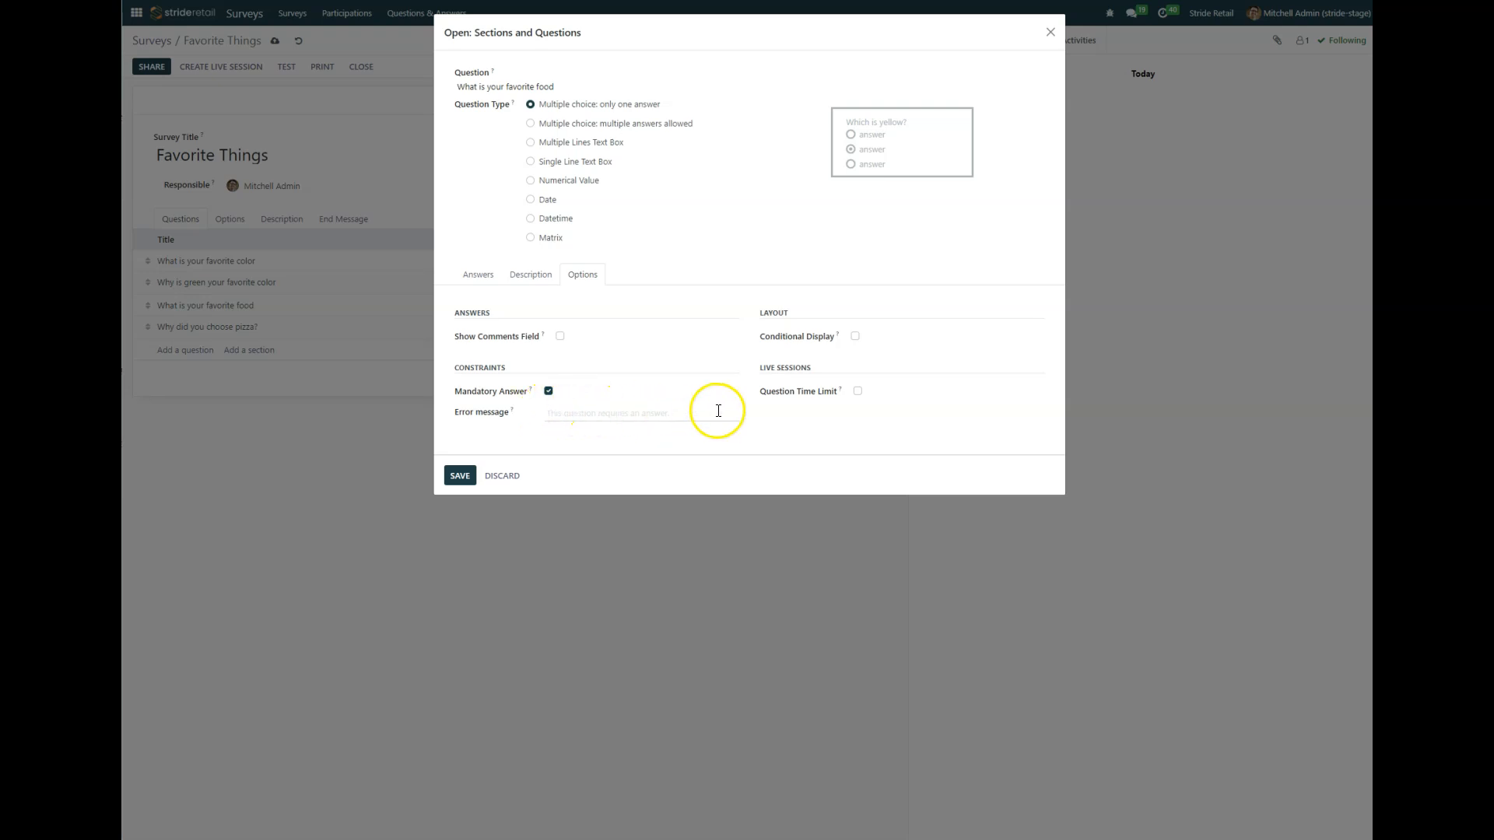
click(459, 479)
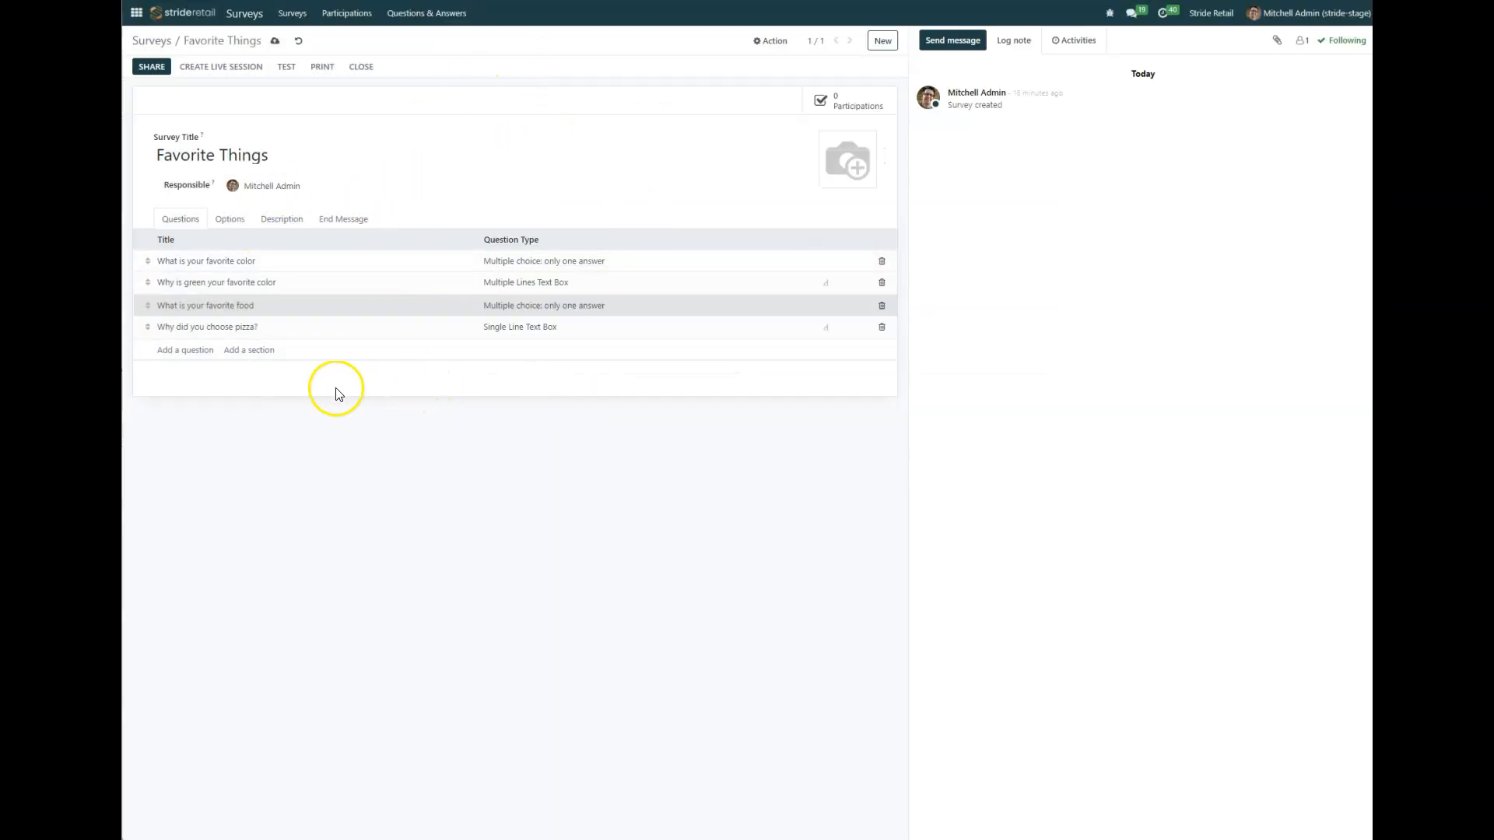
- Add the sections Favorite Hobbies and Favorite Food, placing Favorite Food above all questions, and save the survey
click(246, 351)
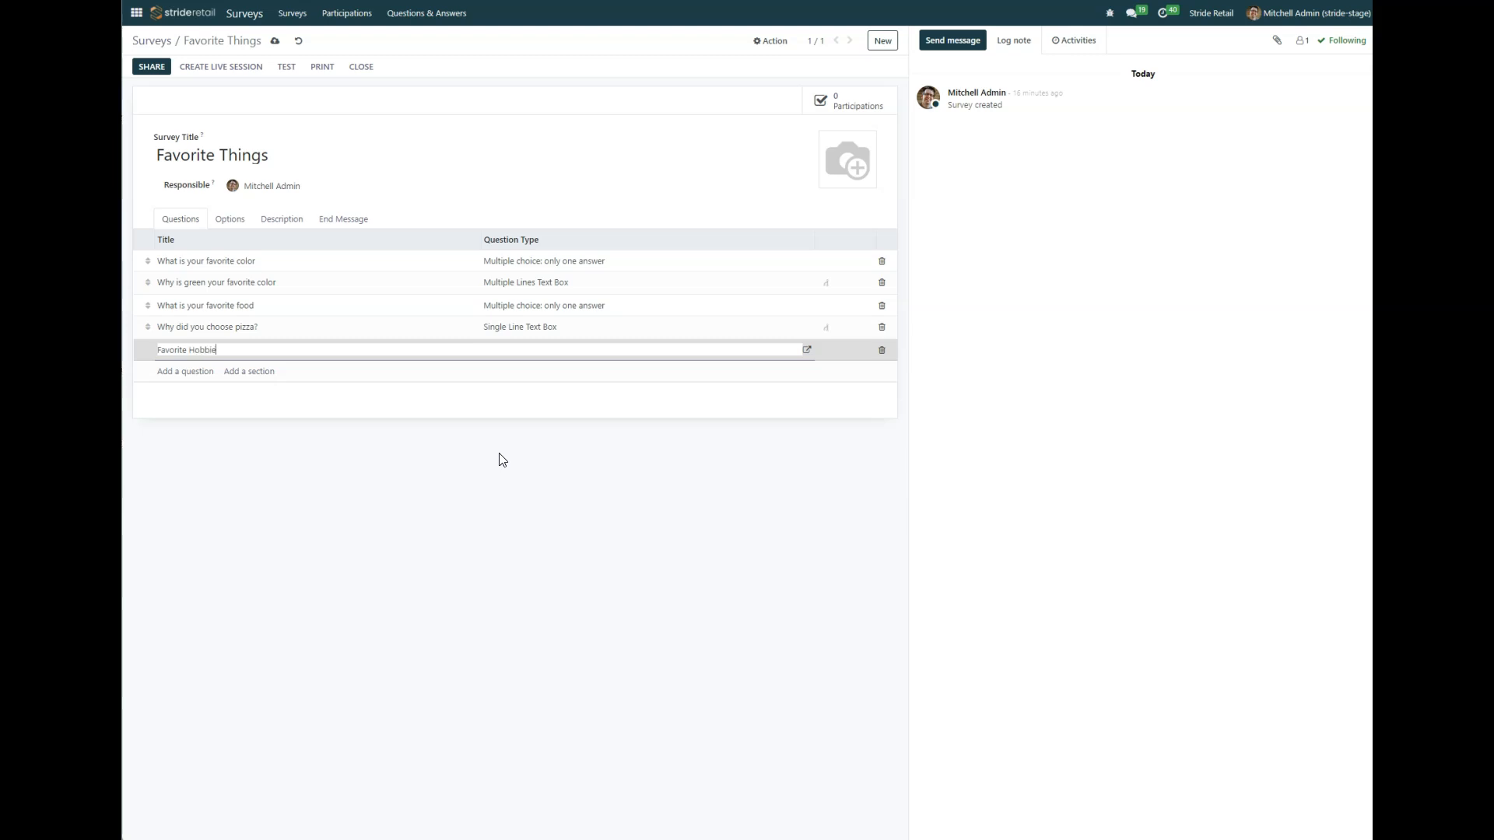
click(502, 460)
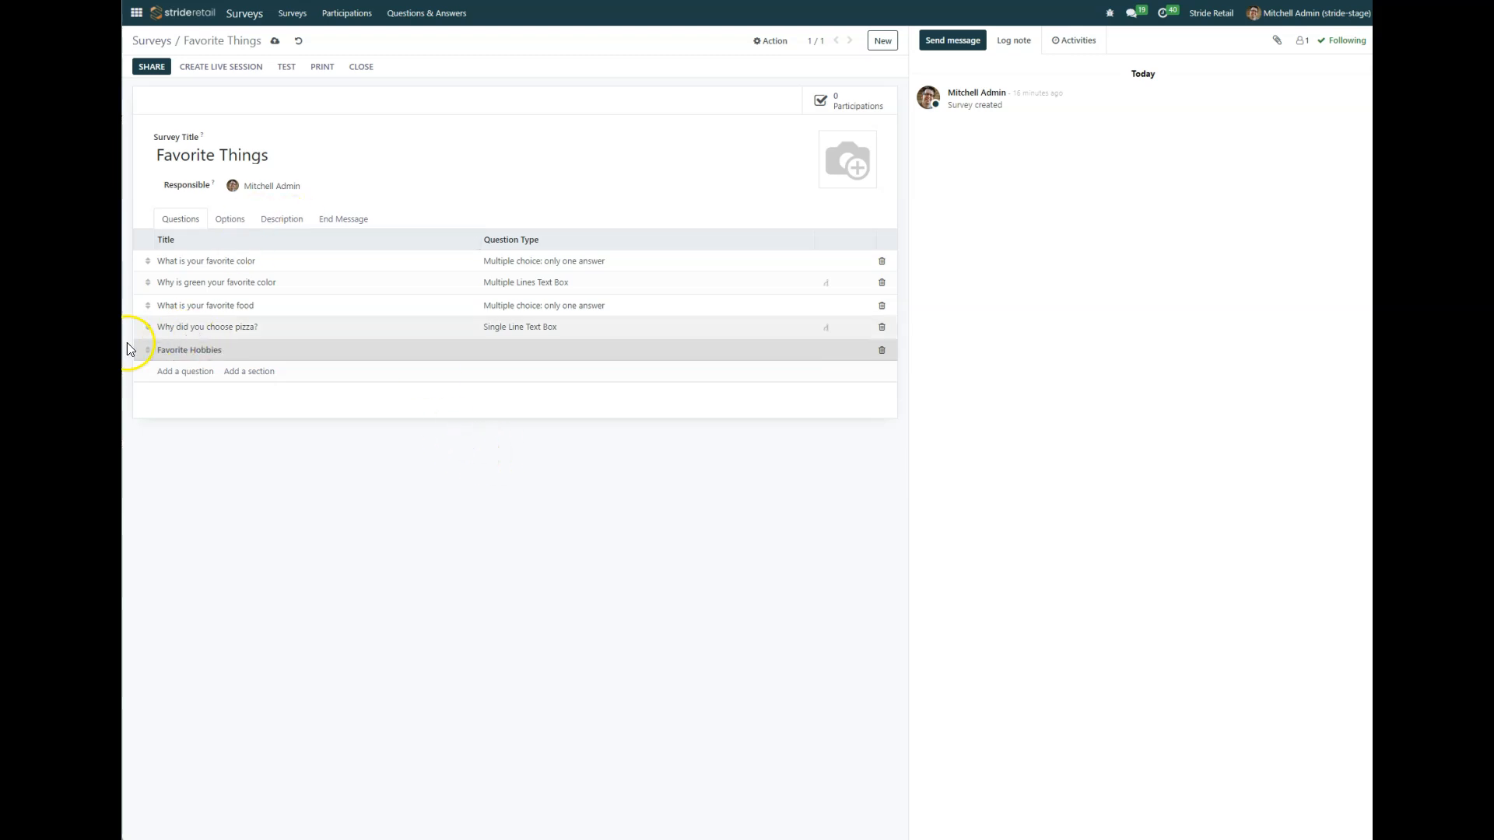
click(233, 371)
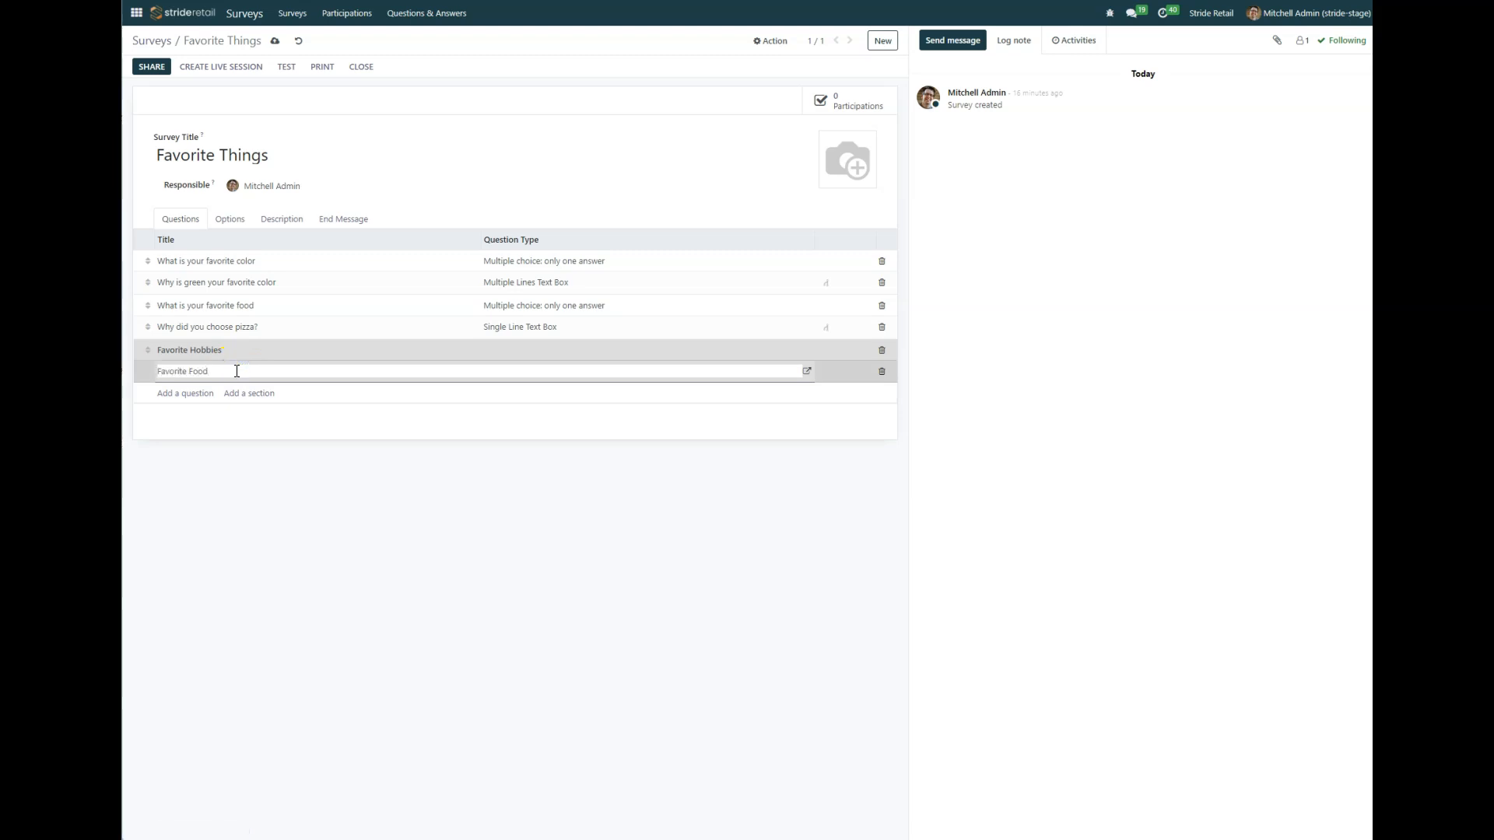
key(Return)
drag(148, 375, 157, 265)
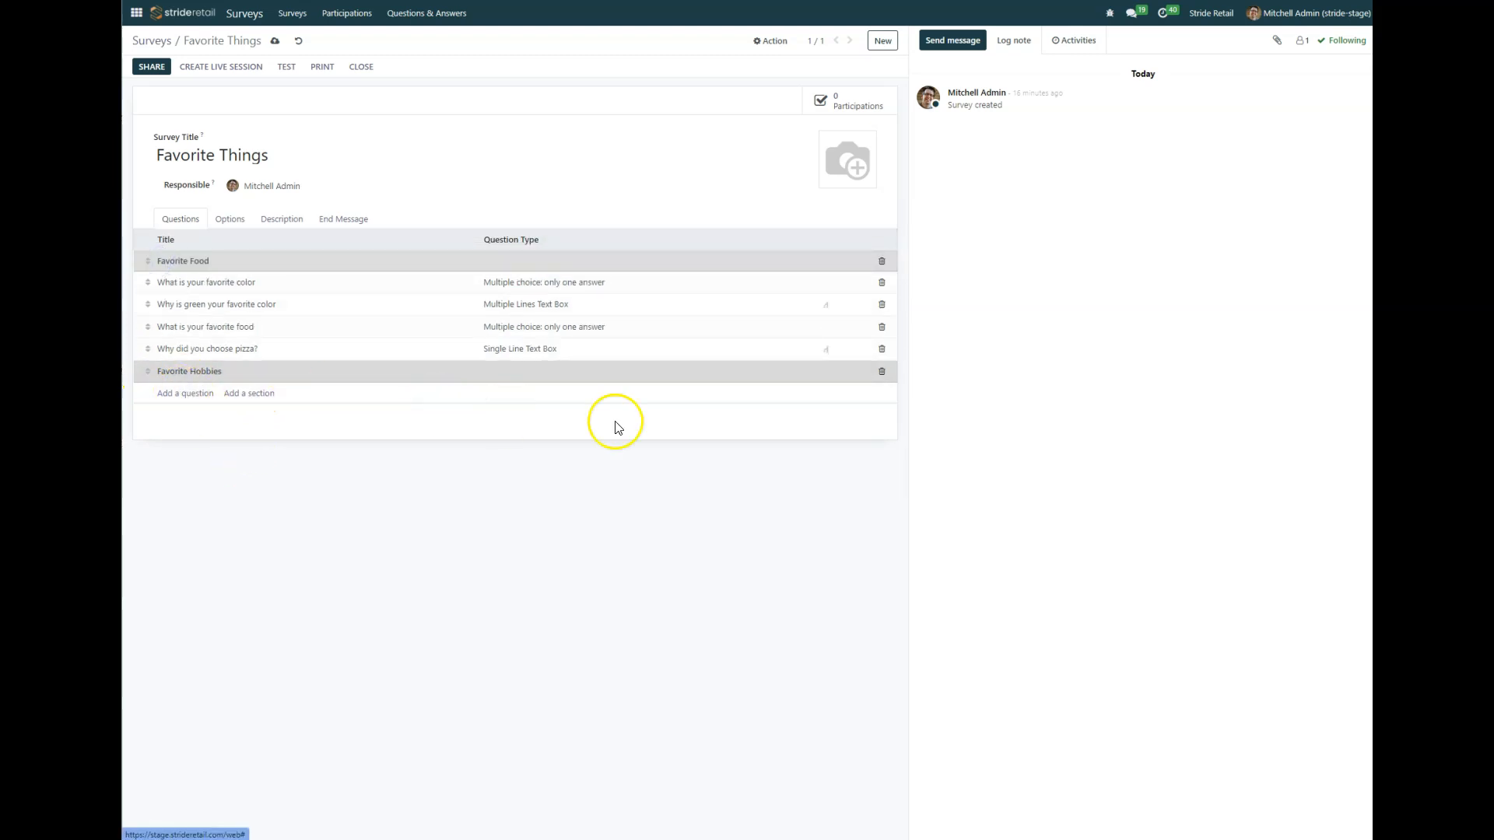
click(274, 40)
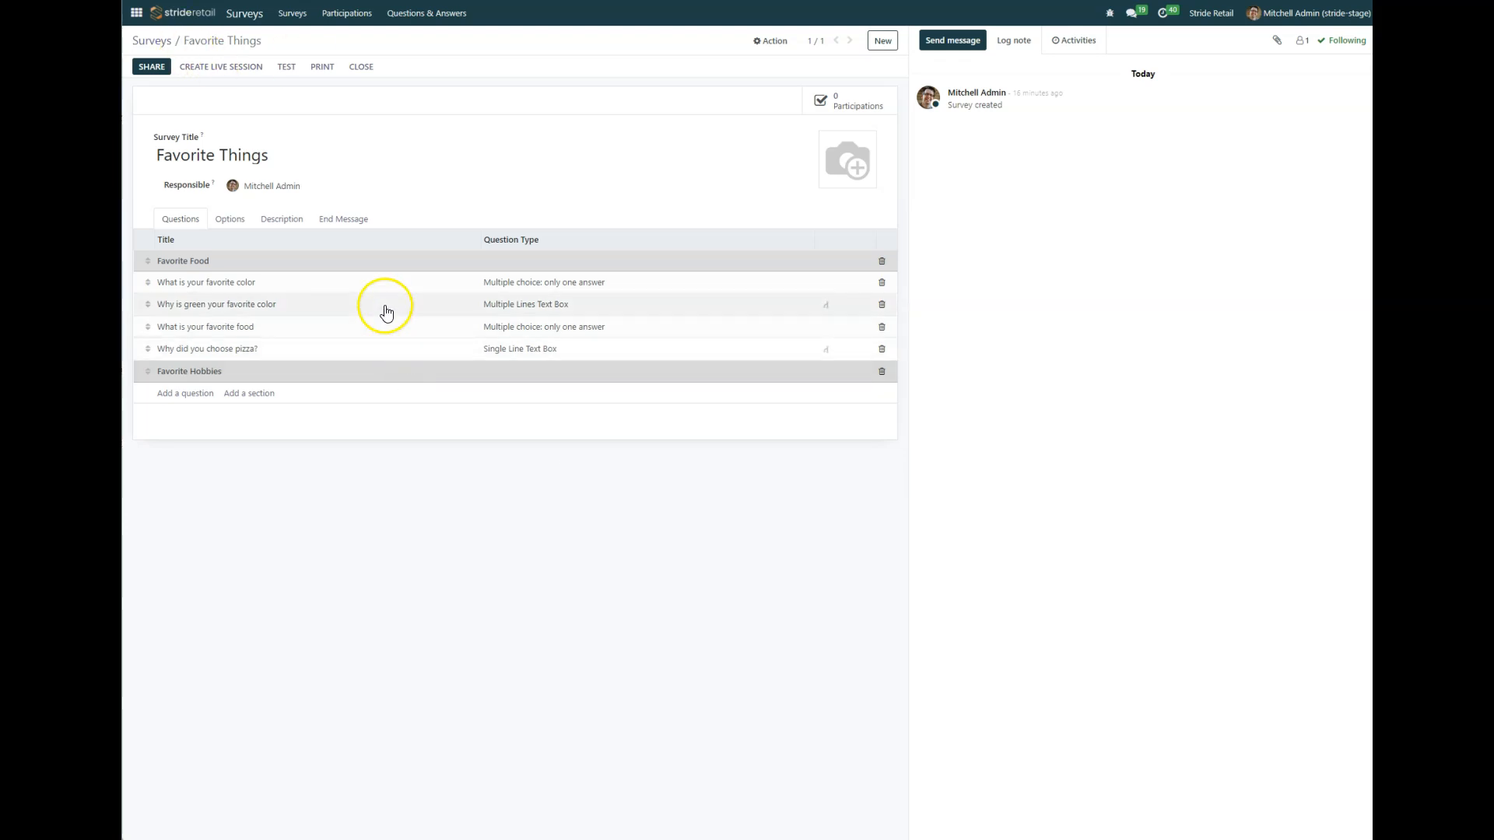
- Copy the survey's share URL without sending an invitation, and return to the list of all surveys
click(151, 66)
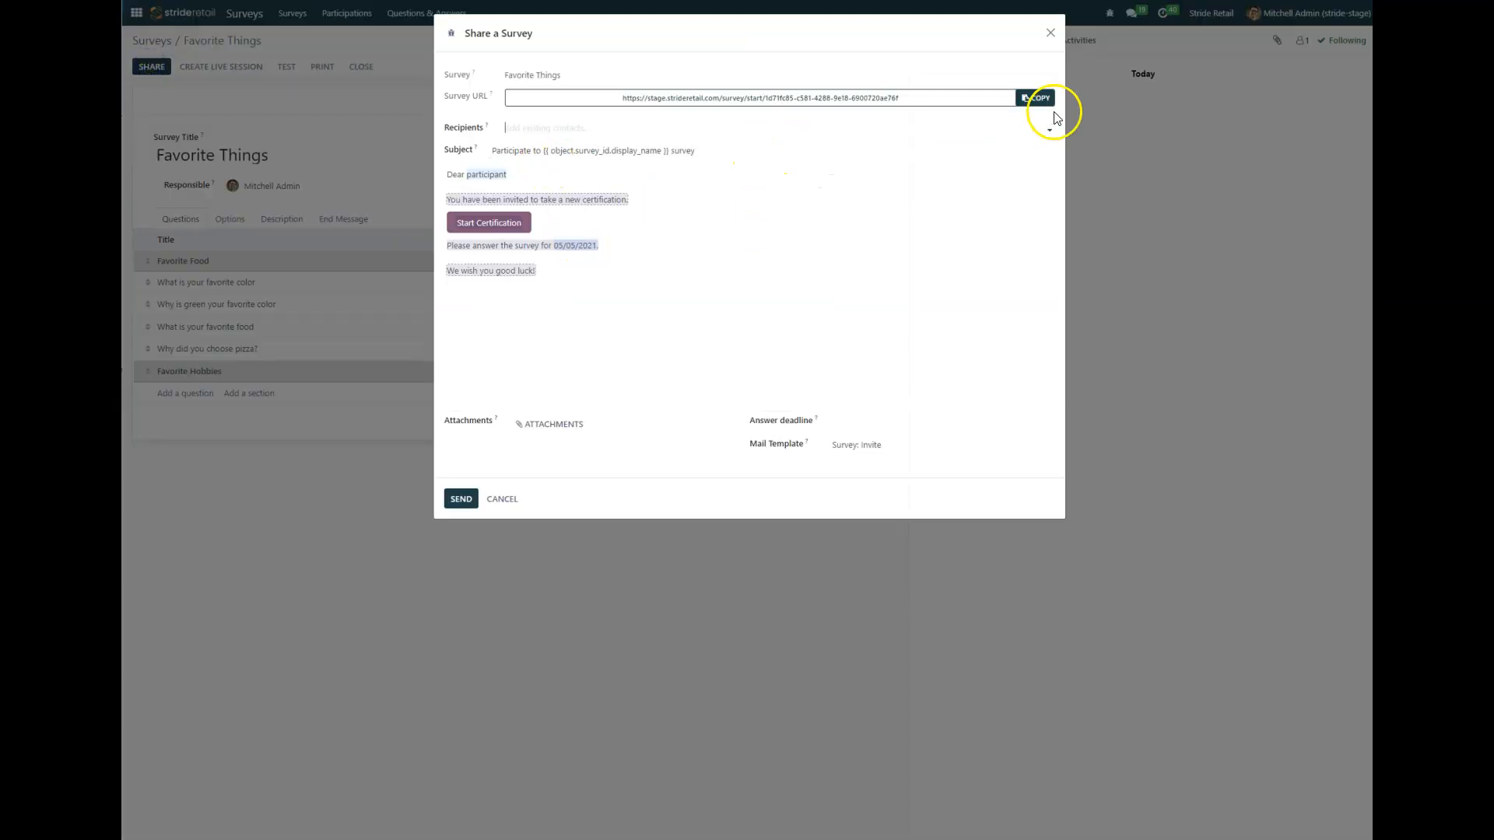
click(1036, 100)
click(510, 503)
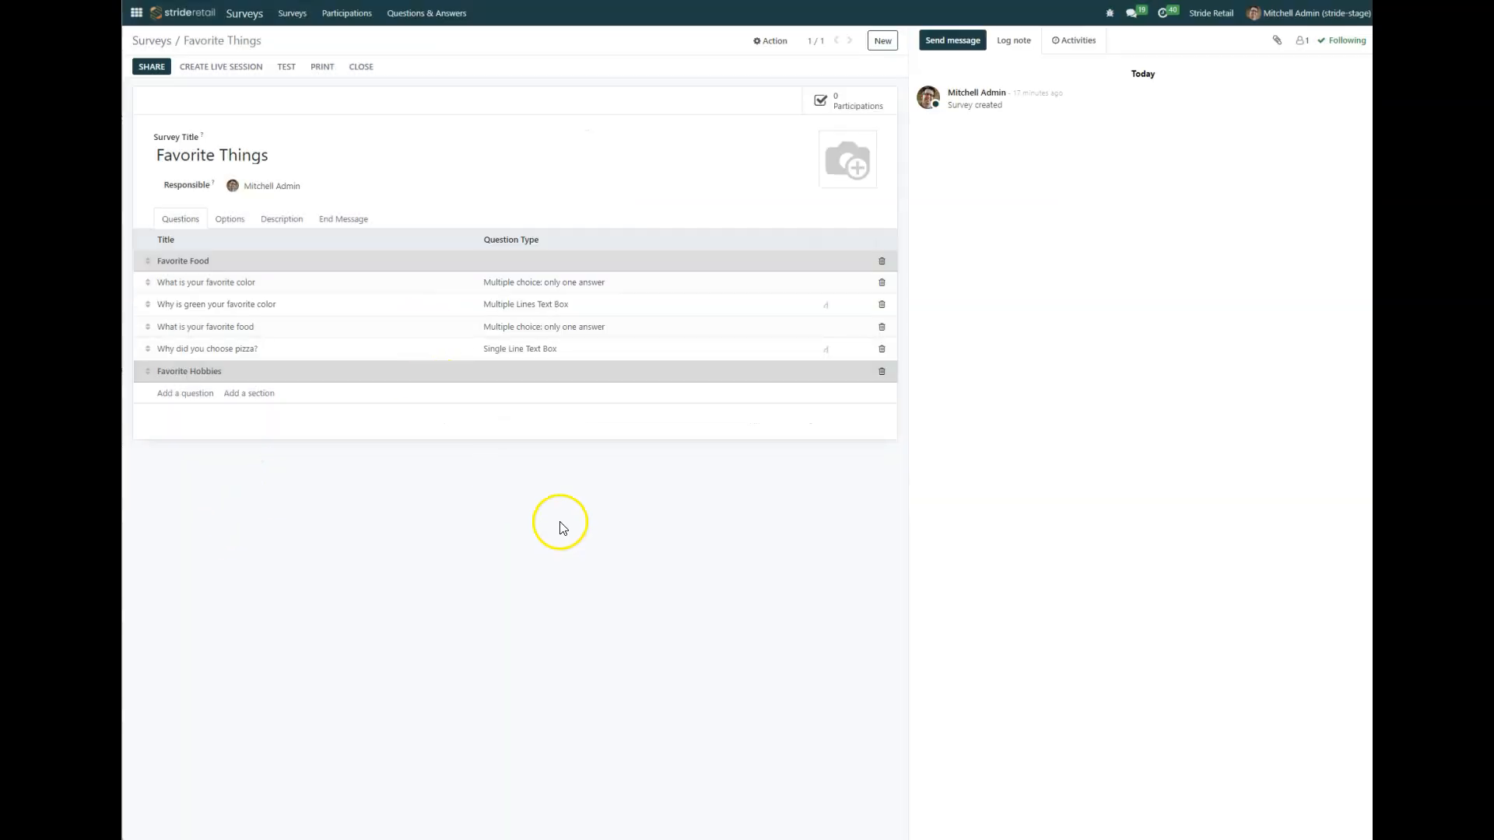
click(151, 39)
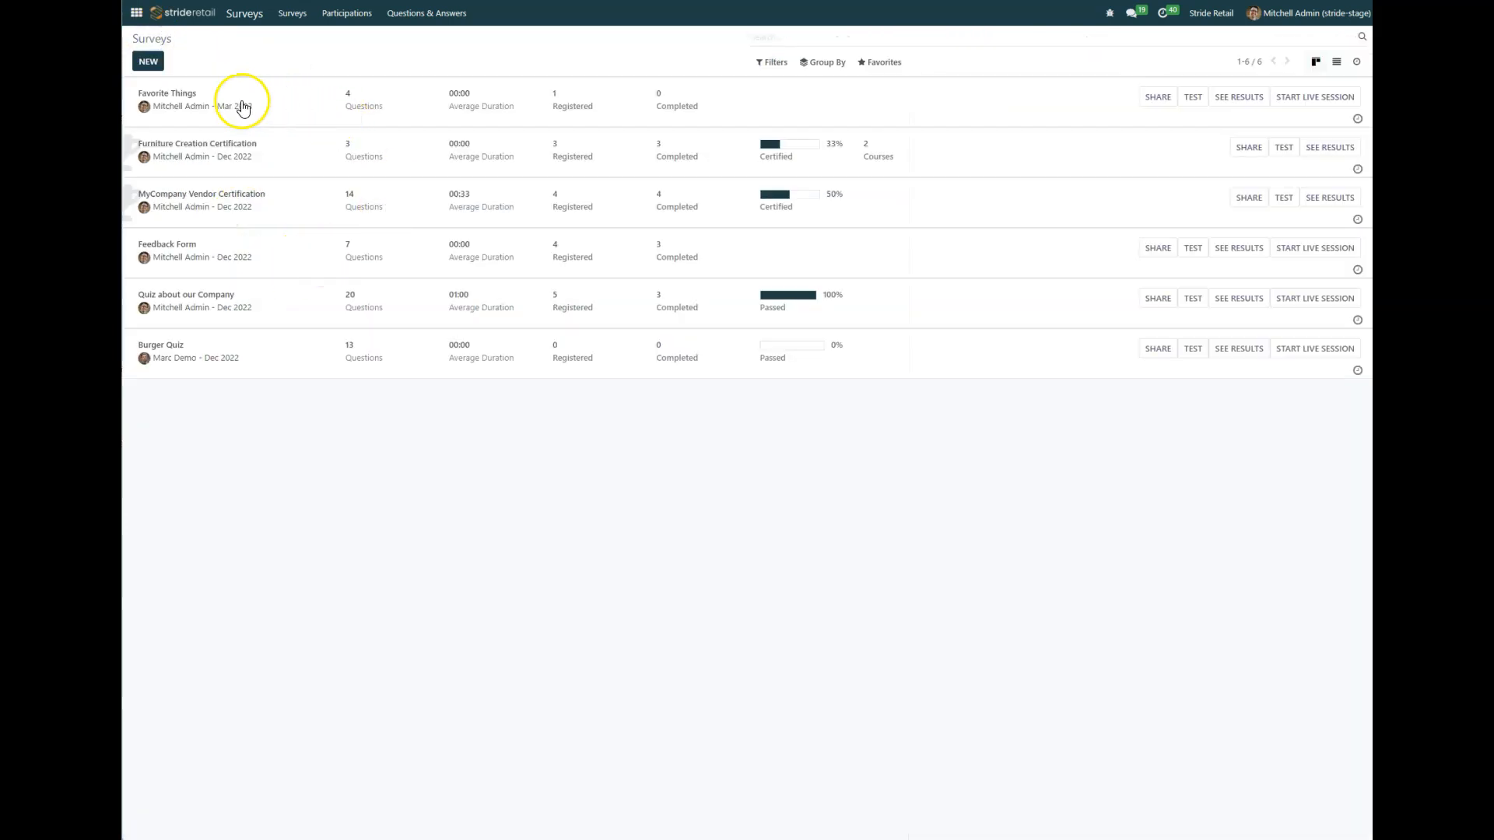